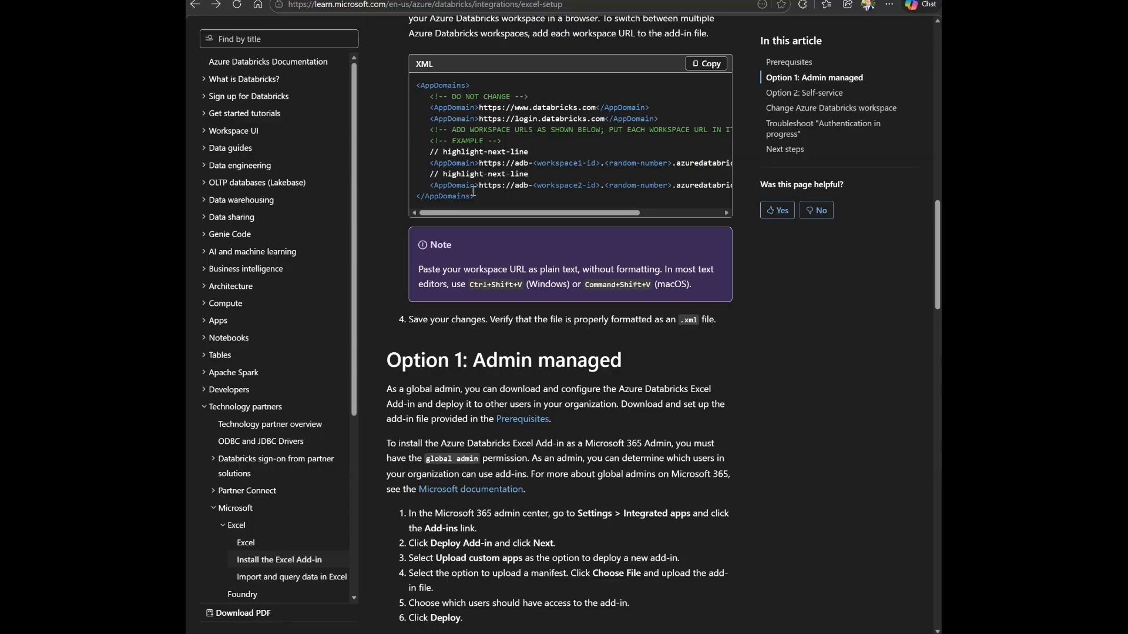
- Review the Excel Add-in installation instructions for the admin-managed and self-service options, covering Excel for the web, Windows and macOS
{"action": "scroll", "coordinate": [470, 234], "scroll_direction": "down", "scroll_amount": 5}
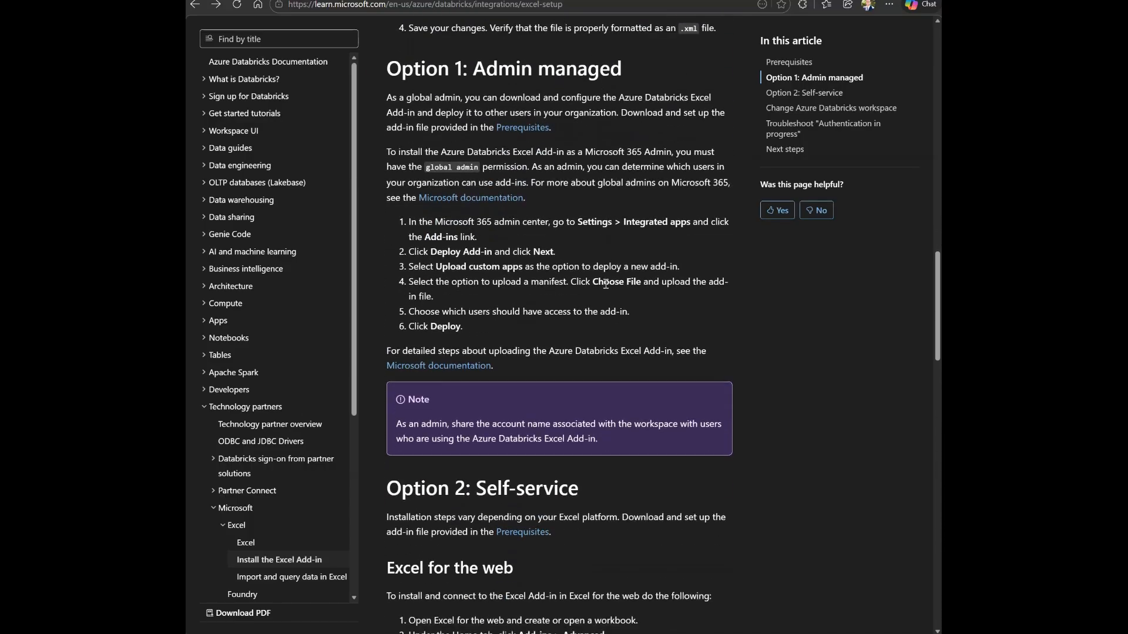
{"action": "scroll", "coordinate": [605, 281], "scroll_direction": "down", "scroll_amount": 7}
{"action": "scroll", "coordinate": [605, 282], "scroll_direction": "down", "scroll_amount": 1}
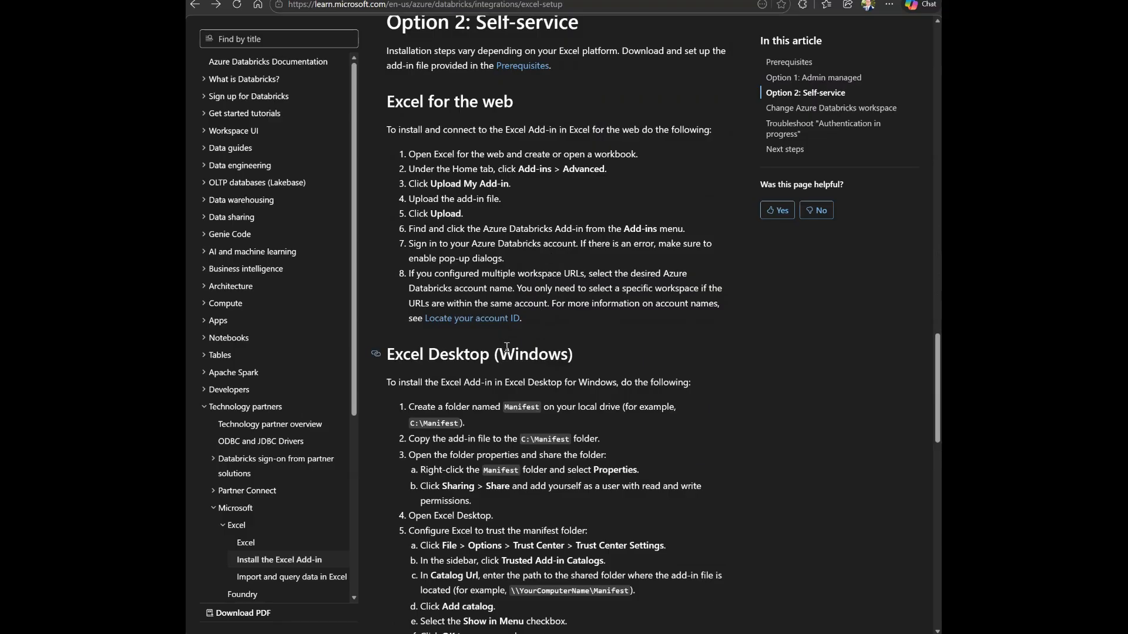
{"action": "scroll", "coordinate": [661, 291], "scroll_direction": "down", "scroll_amount": 4}
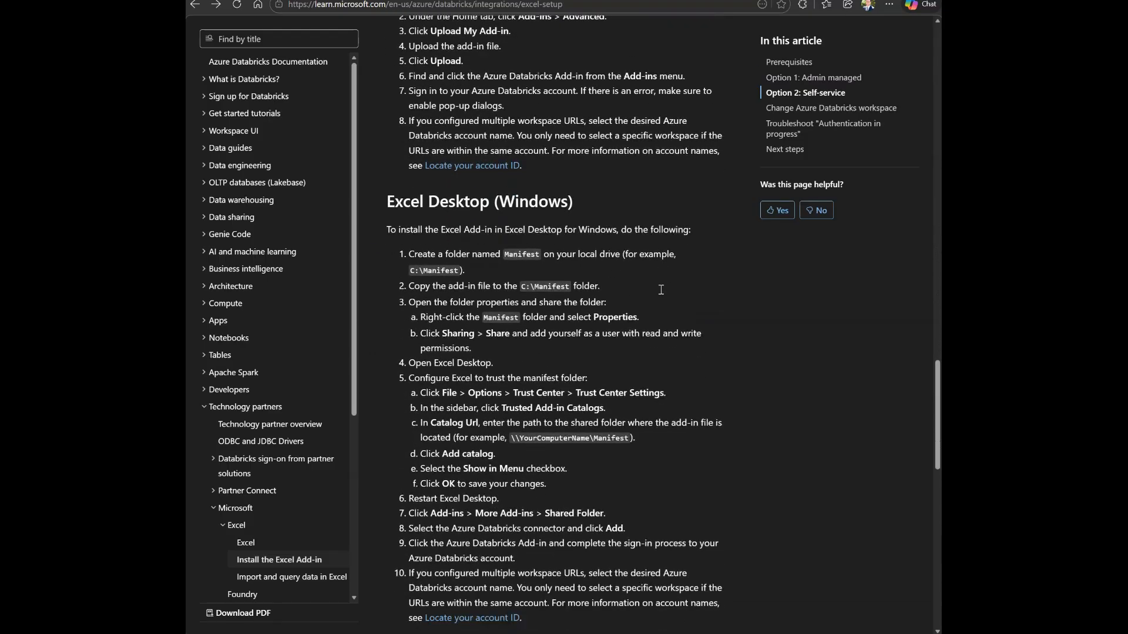
{"action": "scroll", "coordinate": [660, 291], "scroll_direction": "down", "scroll_amount": 7}
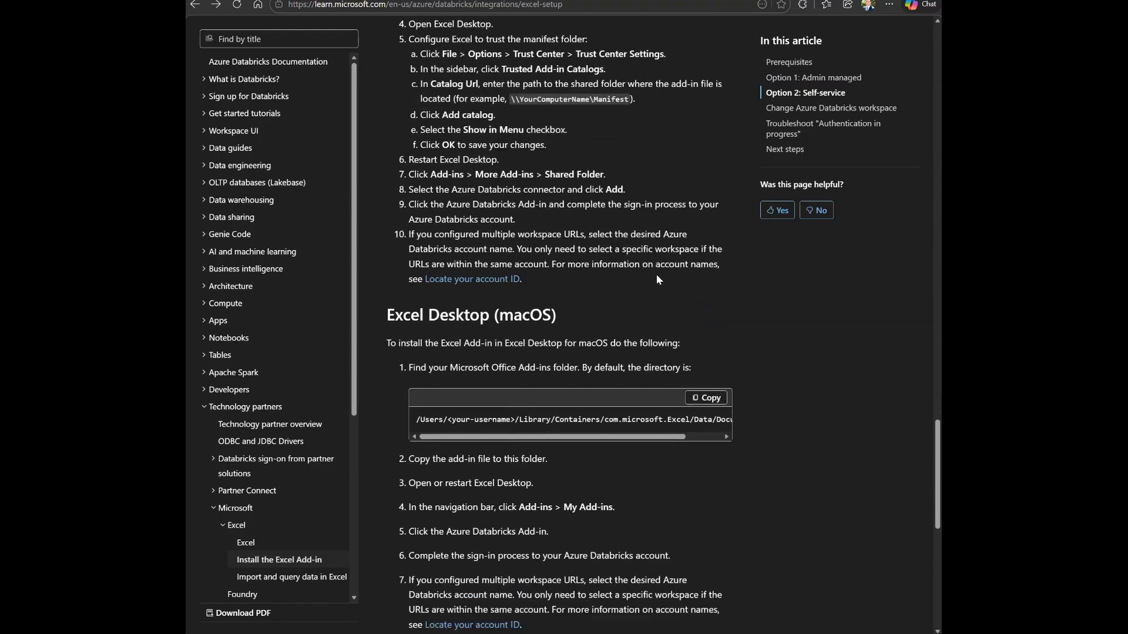
{"action": "scroll", "coordinate": [658, 279], "scroll_direction": "down", "scroll_amount": 1}
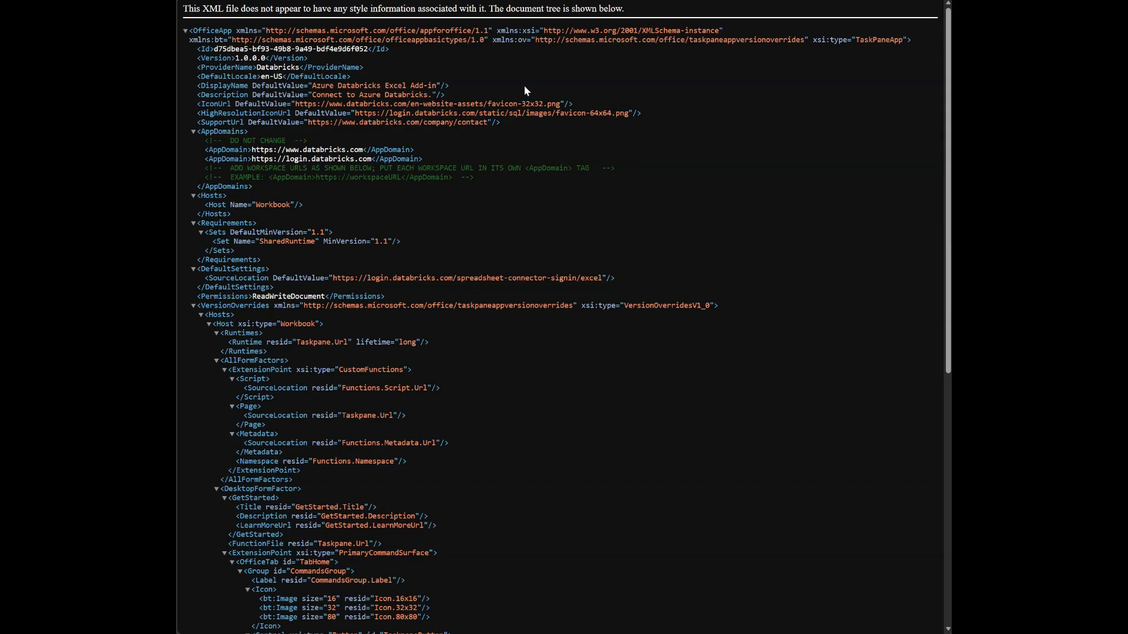
- Save the add-in manifest to the Desktop as the XML document databricks-excel-manifest-azure
{"action": "right_click", "coordinate": [524, 90]}
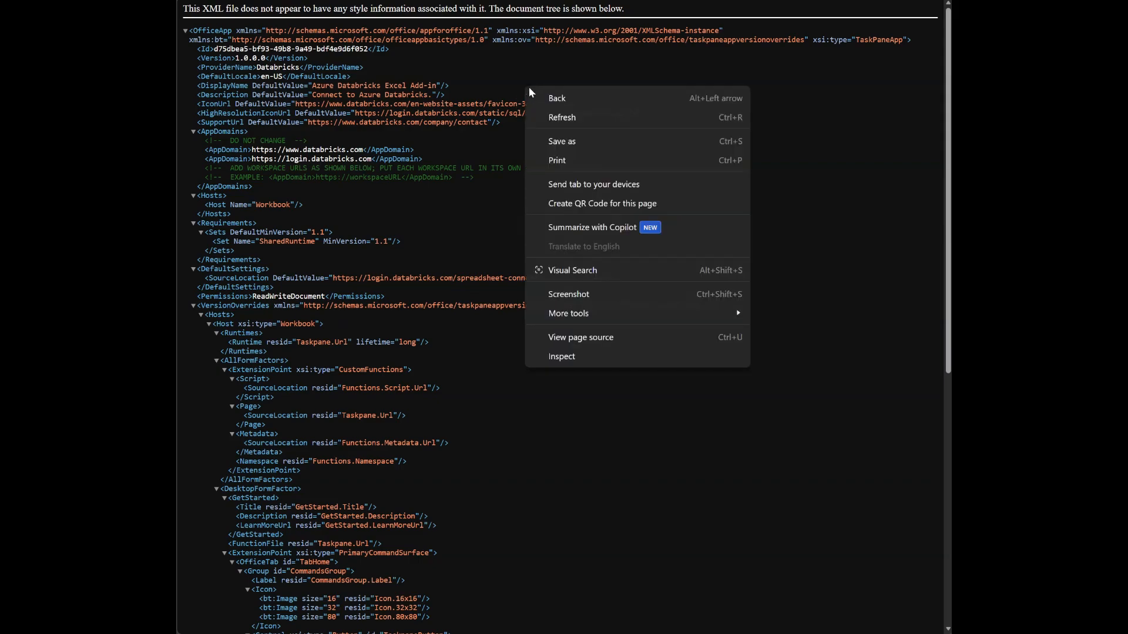
{"action": "left_click", "coordinate": [563, 135]}
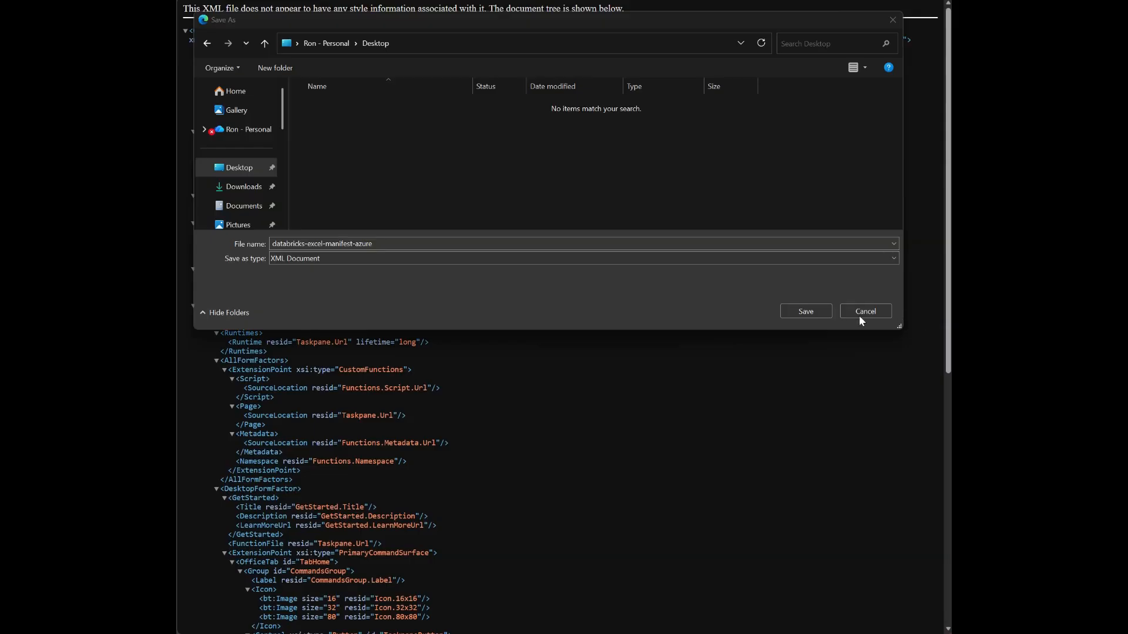
{"action": "left_click", "coordinate": [815, 313]}
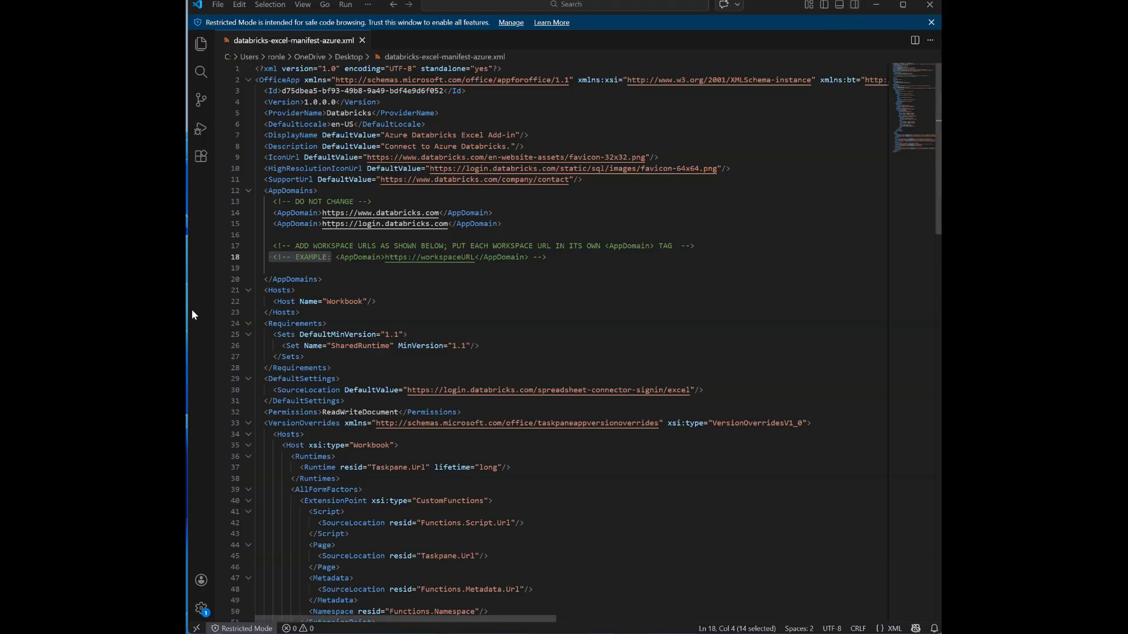
{"action": "left_click_drag", "start_coordinate": [269, 257], "coordinate": [336, 259]}
{"action": "key", "text": "BackSpace"}
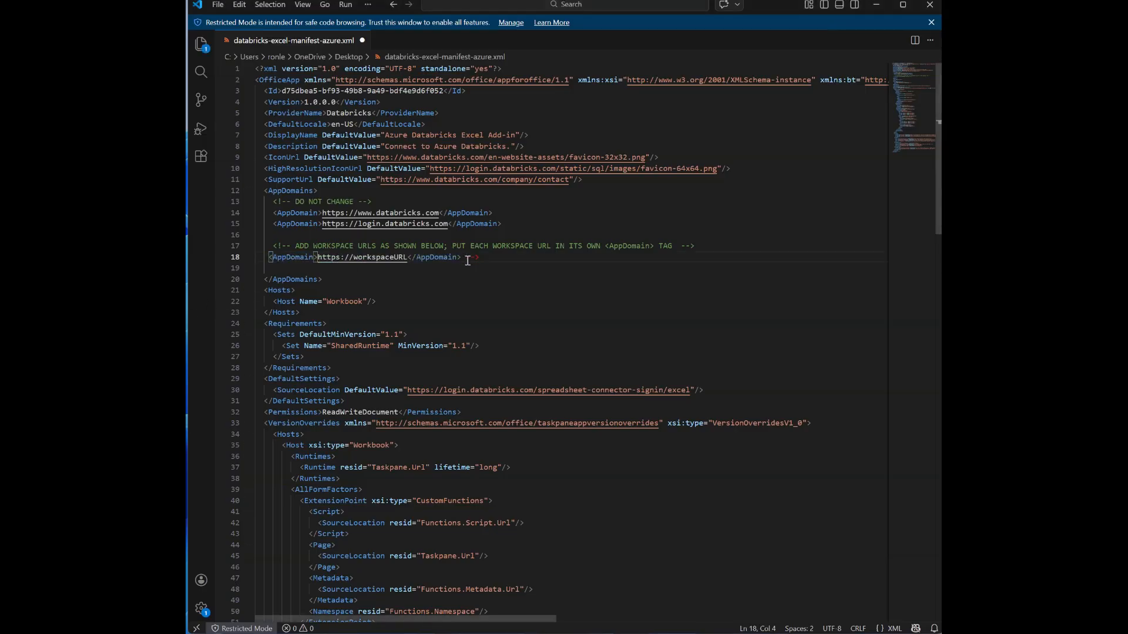
{"action": "left_click", "coordinate": [491, 255]}
{"action": "key", "text": "BackSpace"}
{"action": "key", "text": "BackSpace"}
{"action": "key", "text": "BackSpace"}
{"action": "key", "text": "BackSpace"}
{"action": "left_click_drag", "start_coordinate": [408, 257], "coordinate": [318, 260]}
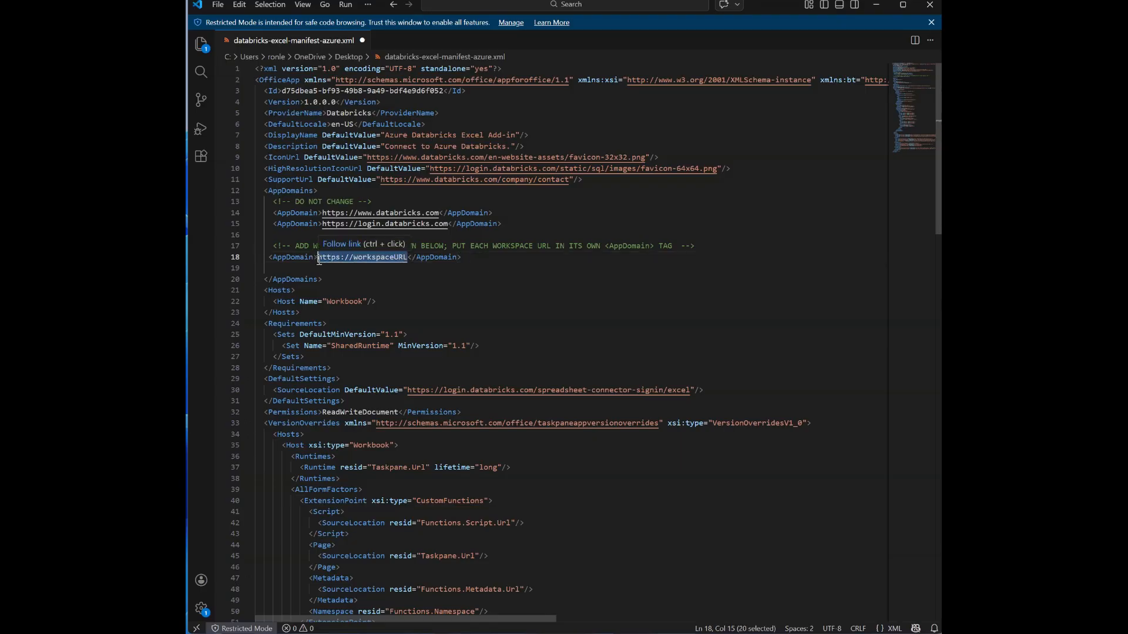
{"action": "type", "text": "https://adb-4235245252535.00.azuredatabricks.net/"}
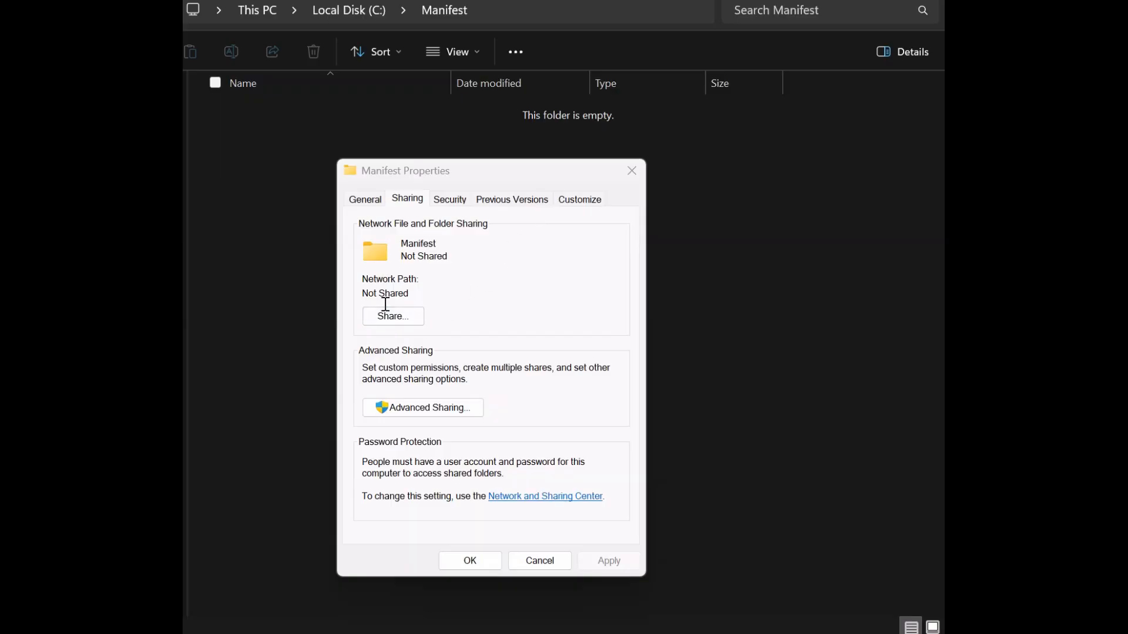
- Share the Manifest folder over the network with the listed owner account and finish the sharing wizard
{"action": "left_click", "coordinate": [389, 315]}
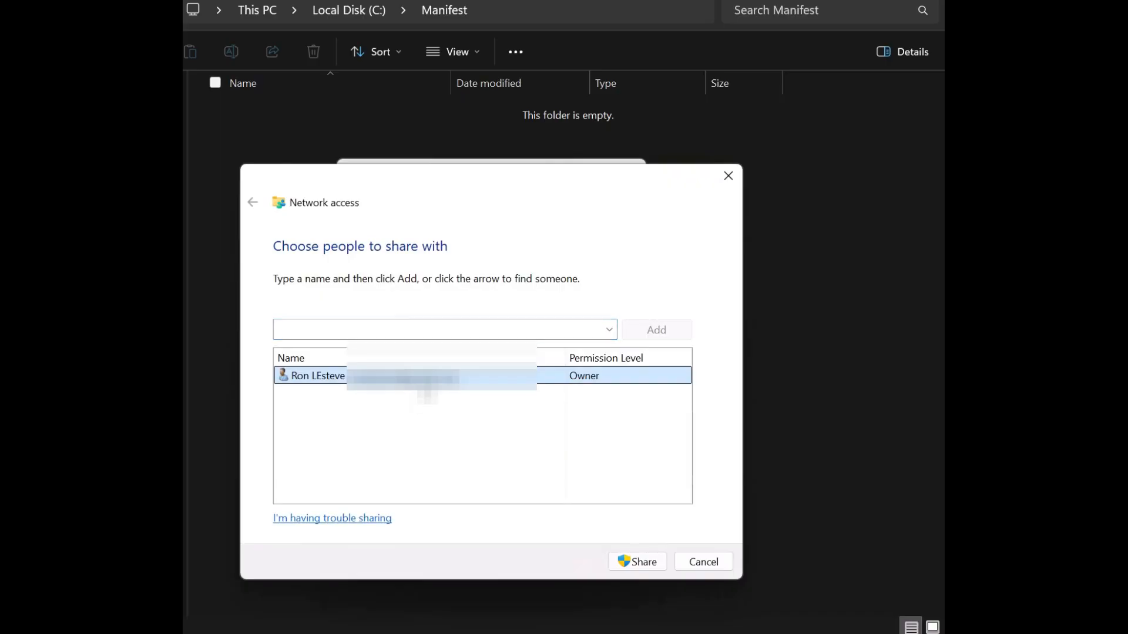
{"action": "left_click", "coordinate": [637, 562]}
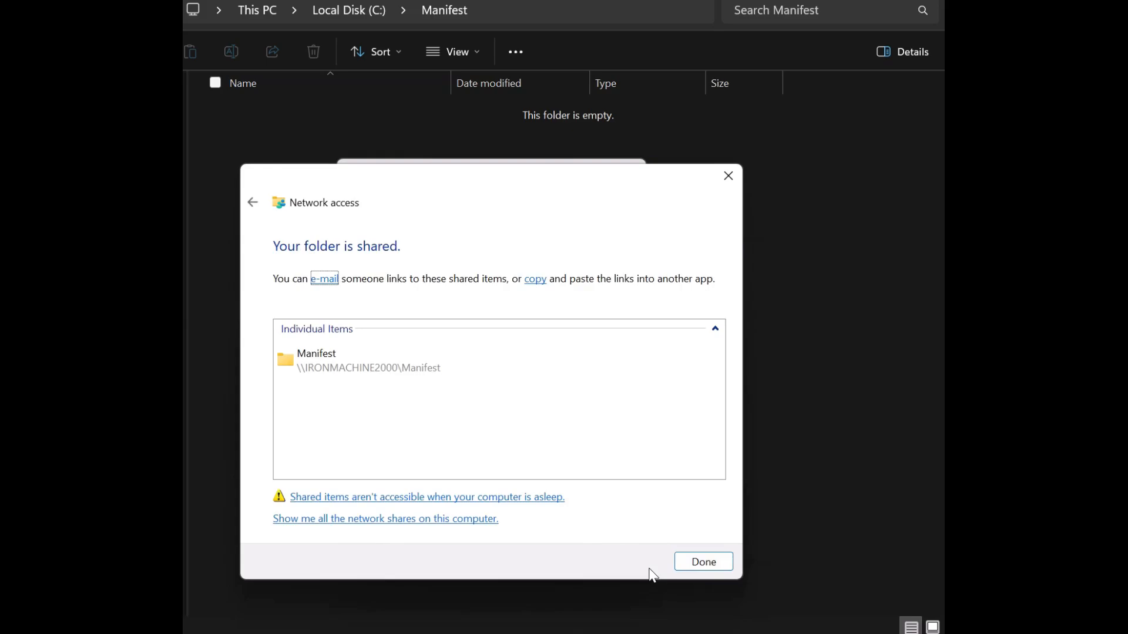
{"action": "left_click", "coordinate": [729, 563]}
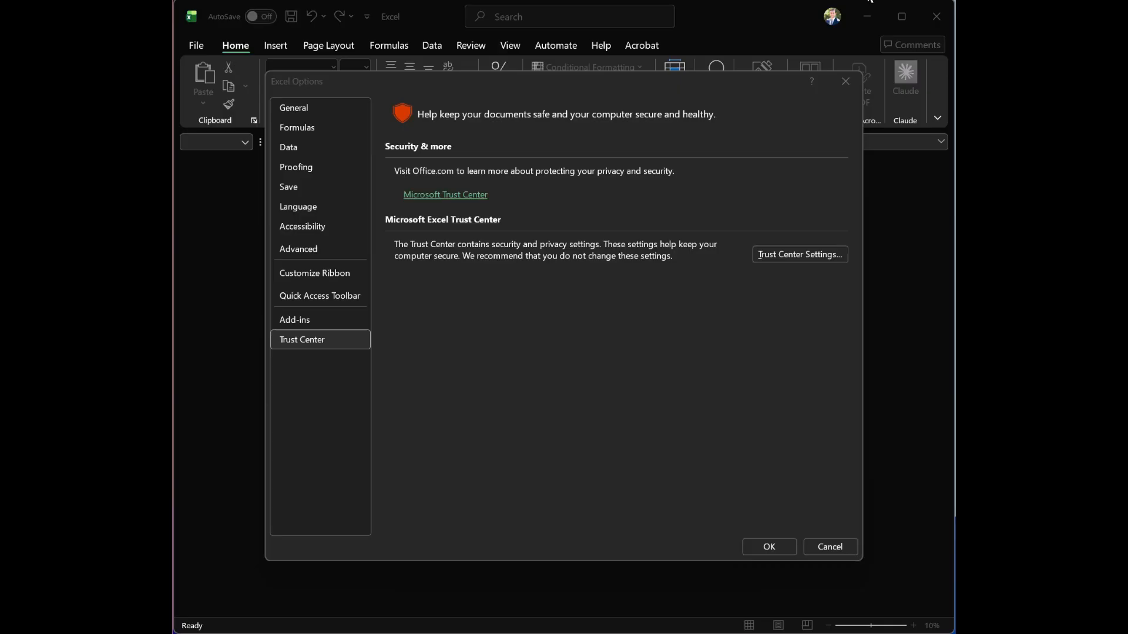
- In Excel's Trust Center, add \\IRONMACHINE2000\Manifest as a trusted add-in catalog with Show in Menu enabled, and save the settings
{"action": "left_click", "coordinate": [823, 255]}
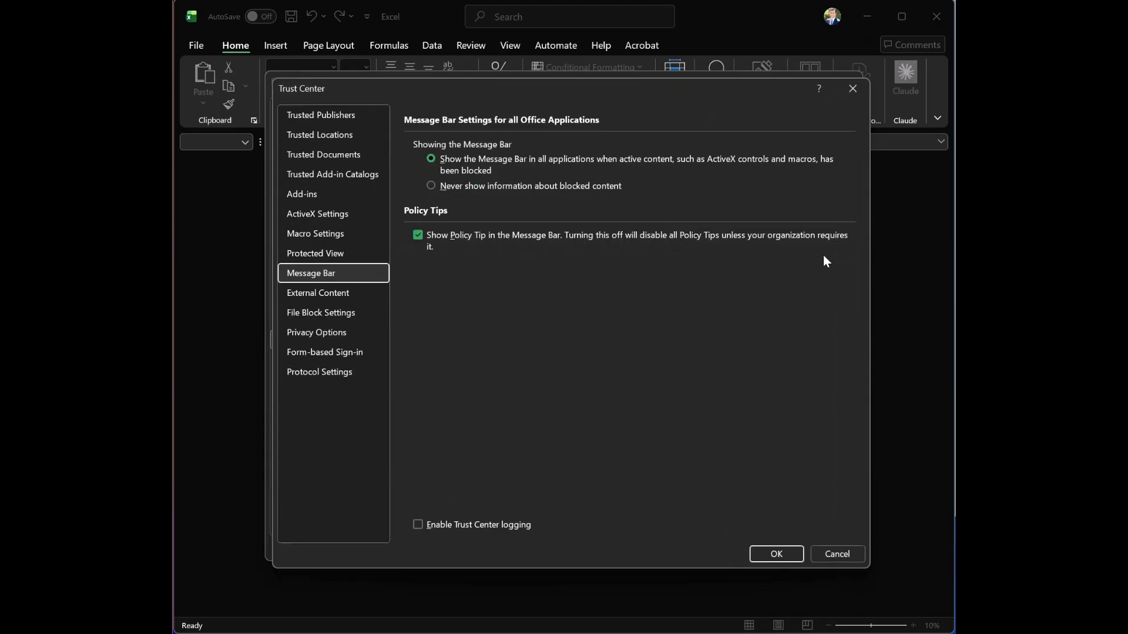
{"action": "left_click", "coordinate": [345, 174]}
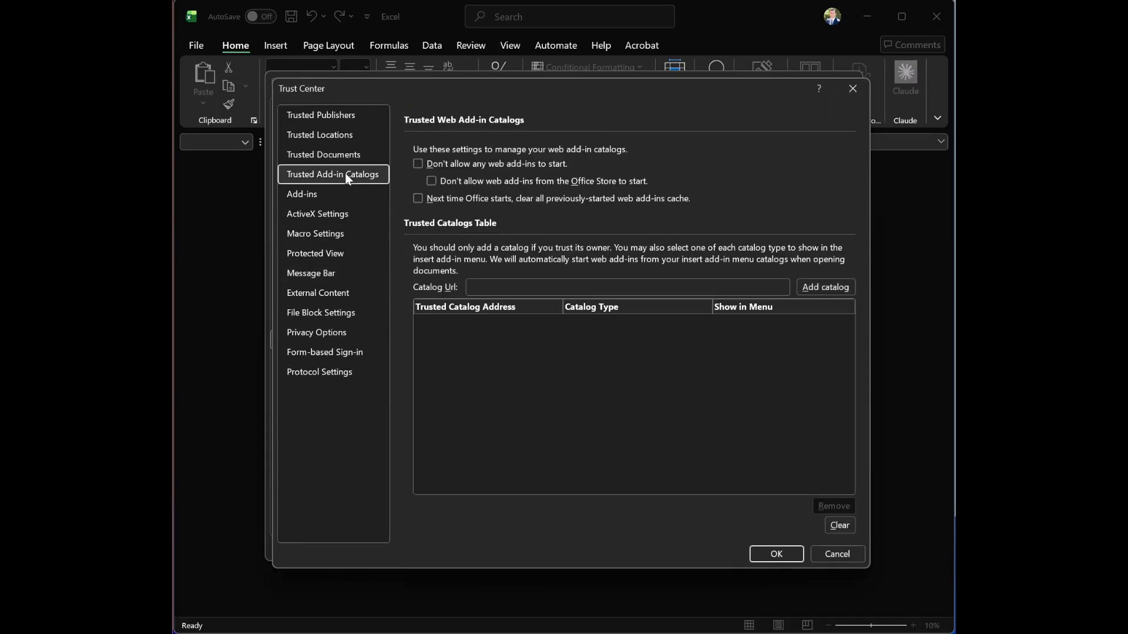
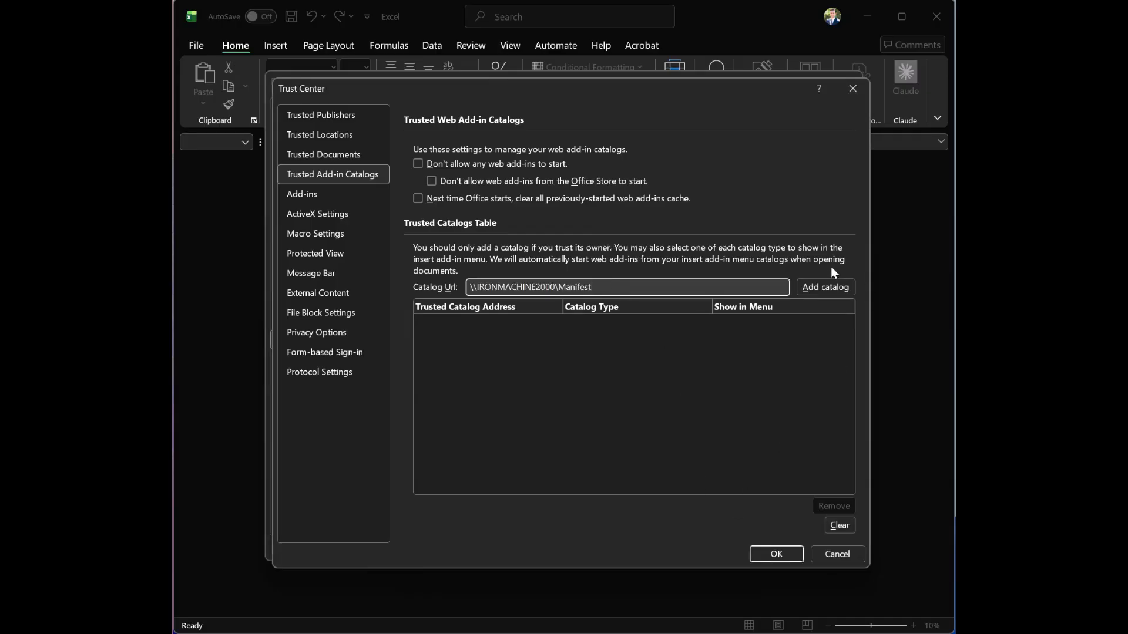
{"action": "left_click", "coordinate": [831, 288]}
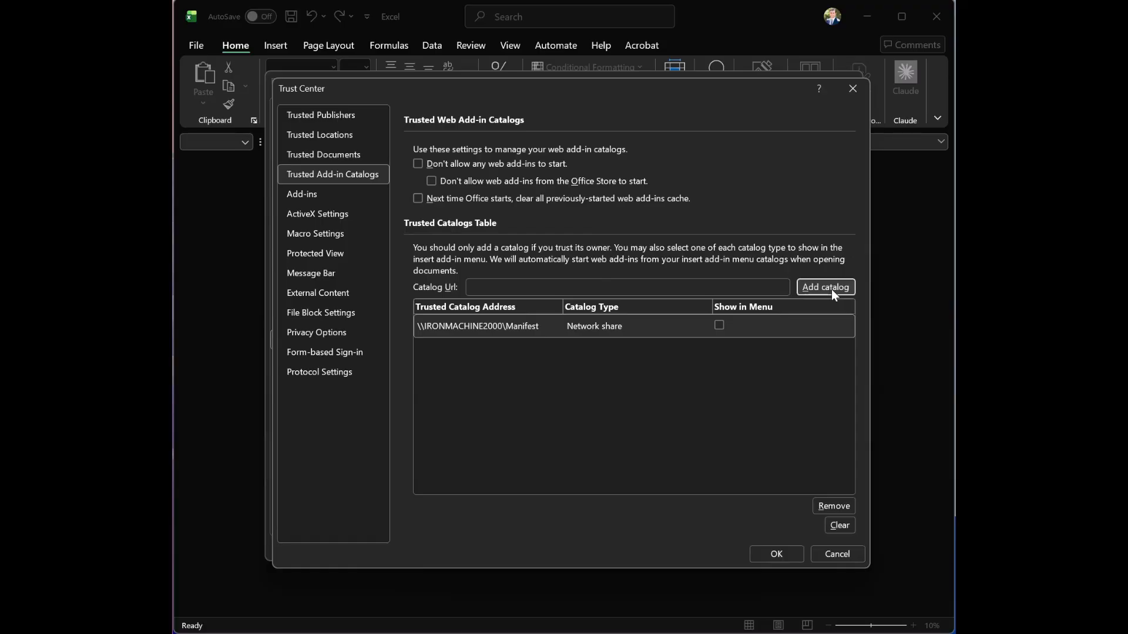
{"action": "left_click", "coordinate": [713, 330]}
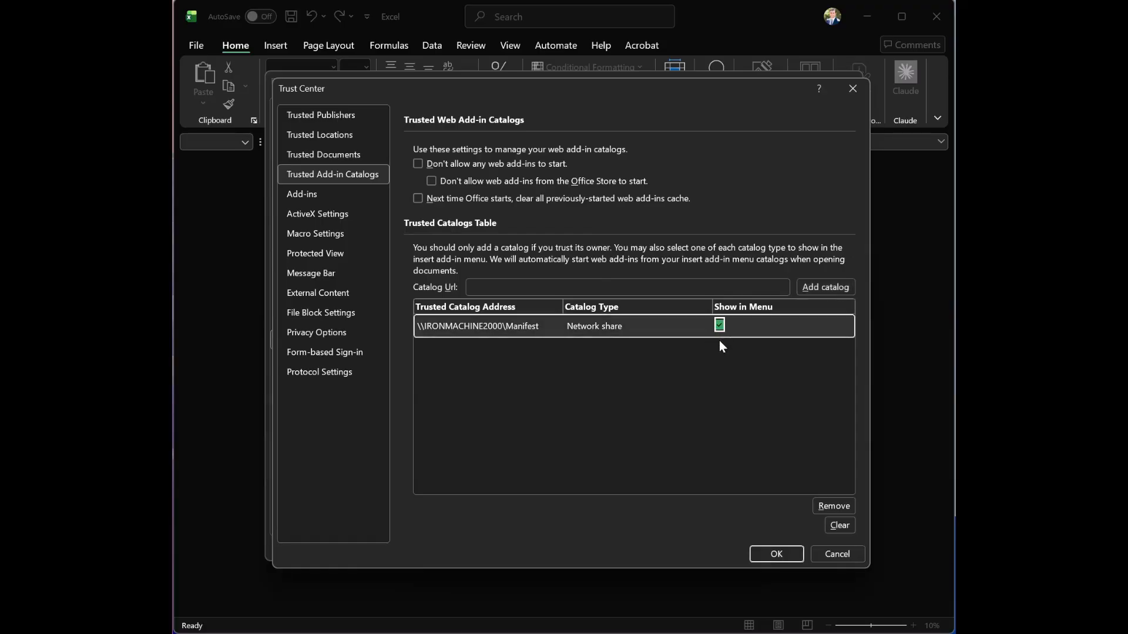
{"action": "left_click", "coordinate": [790, 556]}
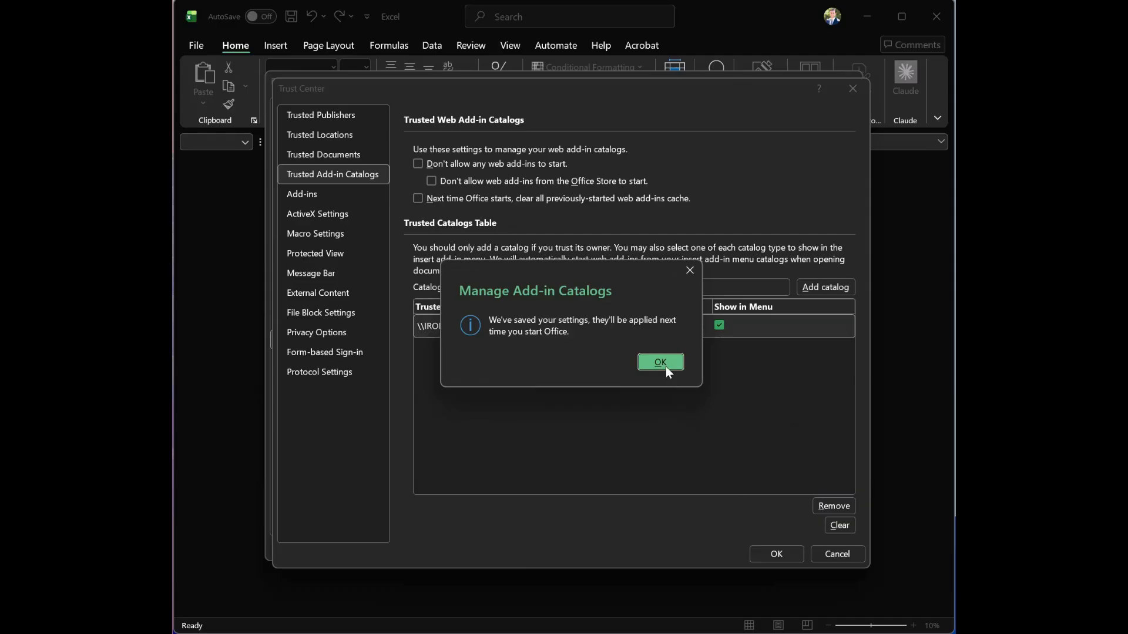
{"action": "left_click", "coordinate": [665, 367]}
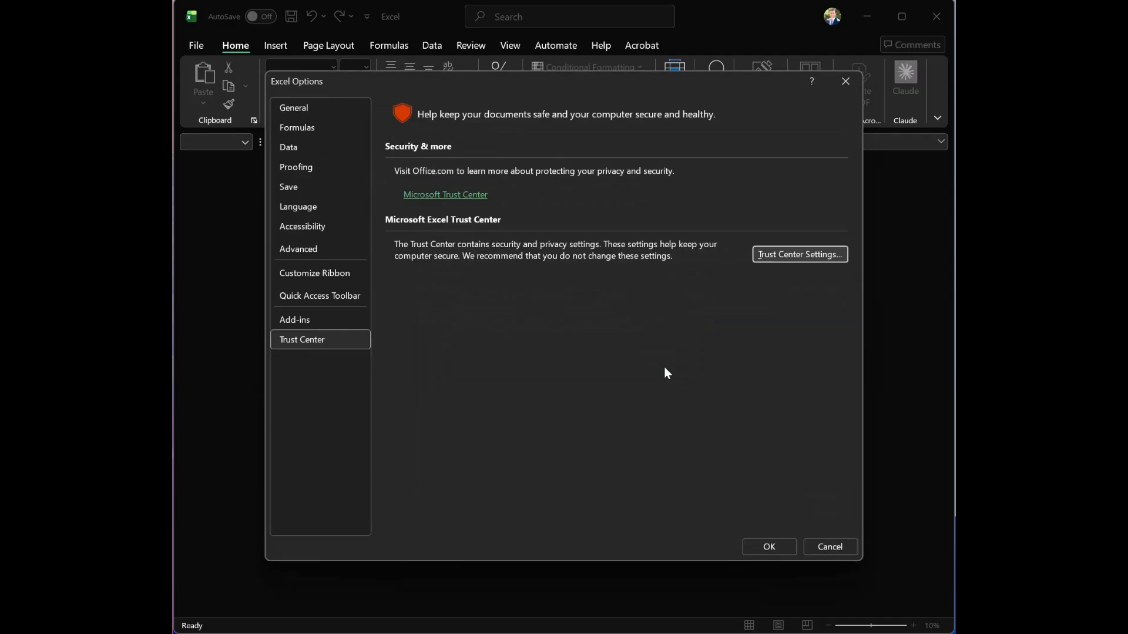
{"action": "left_click", "coordinate": [758, 551]}
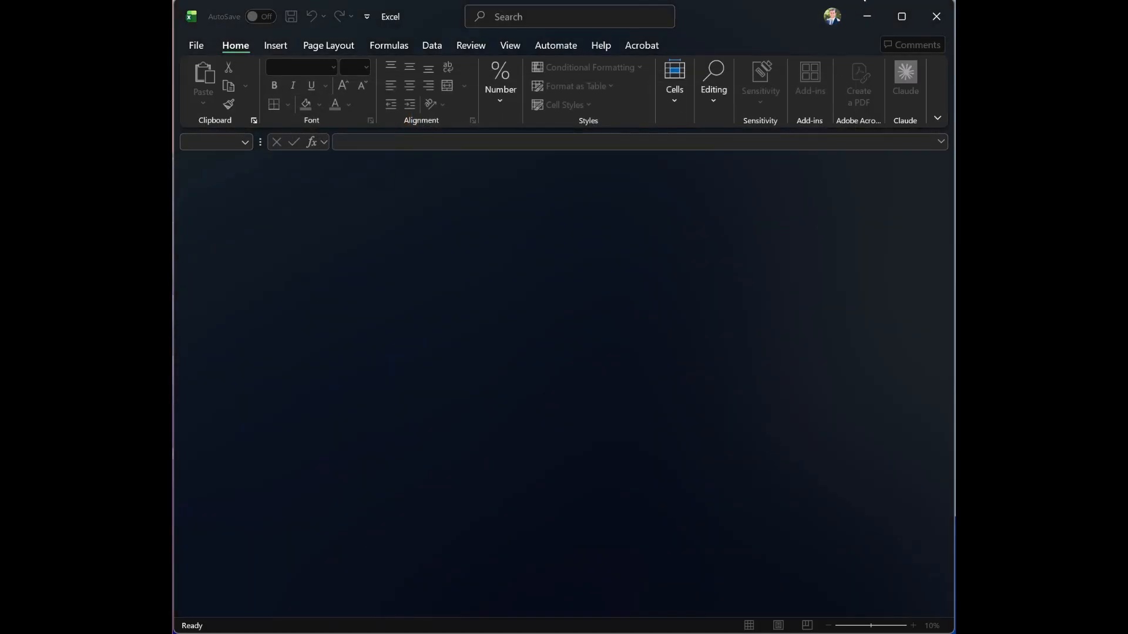
- Restart Excel and add the Azure Databricks Excel Add-in from the shared folder
{"action": "left_click", "coordinate": [858, 6]}
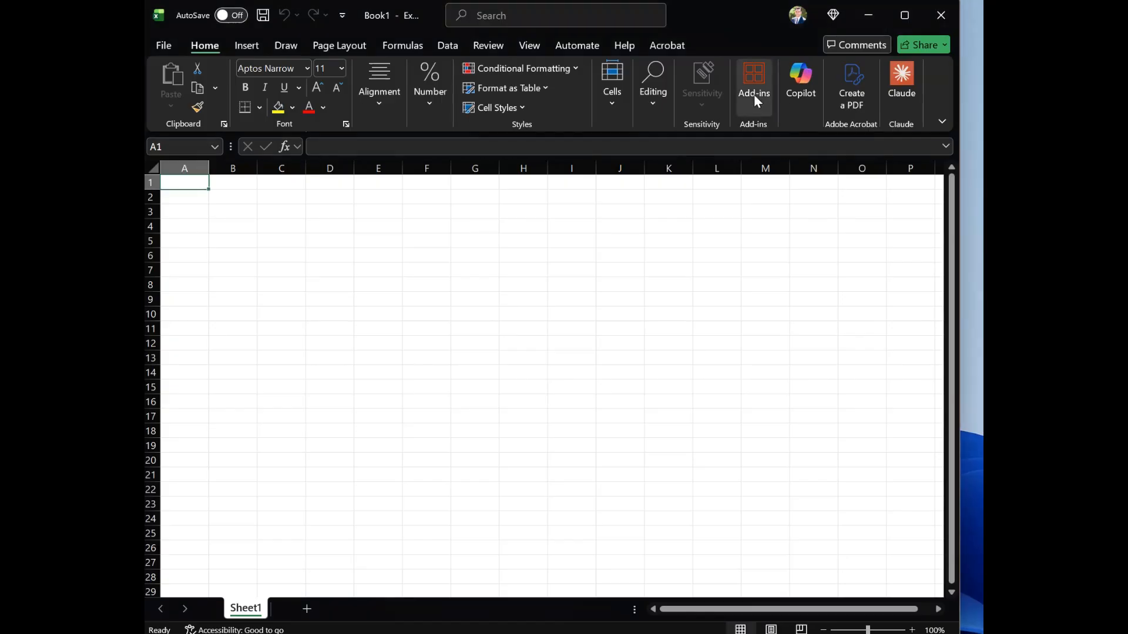
{"action": "left_click", "coordinate": [756, 100]}
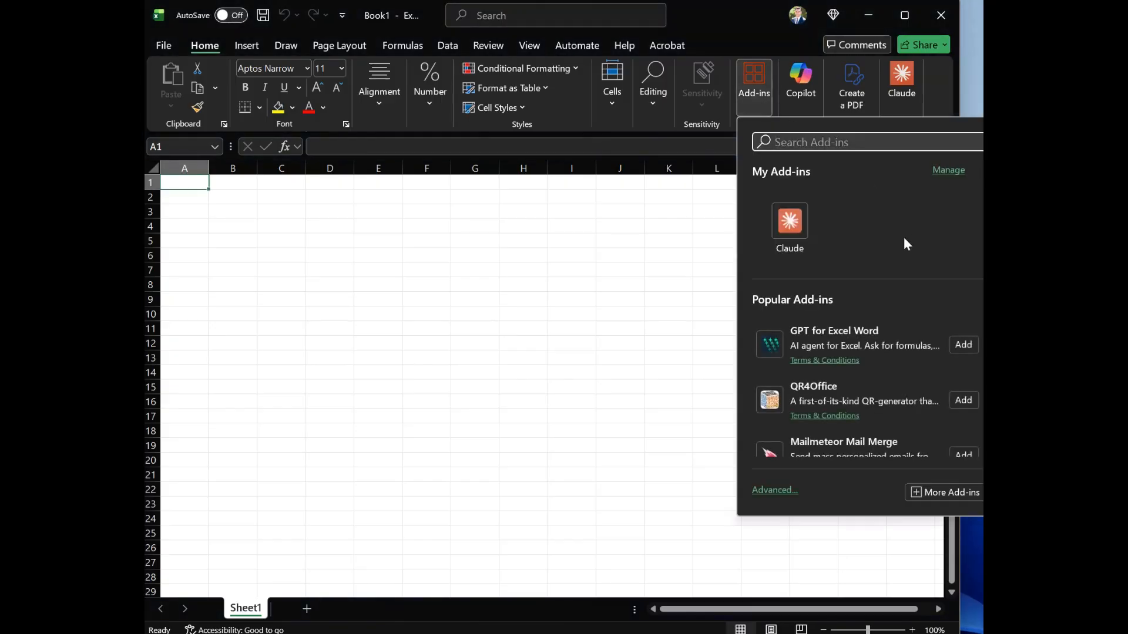
{"action": "left_click", "coordinate": [776, 492]}
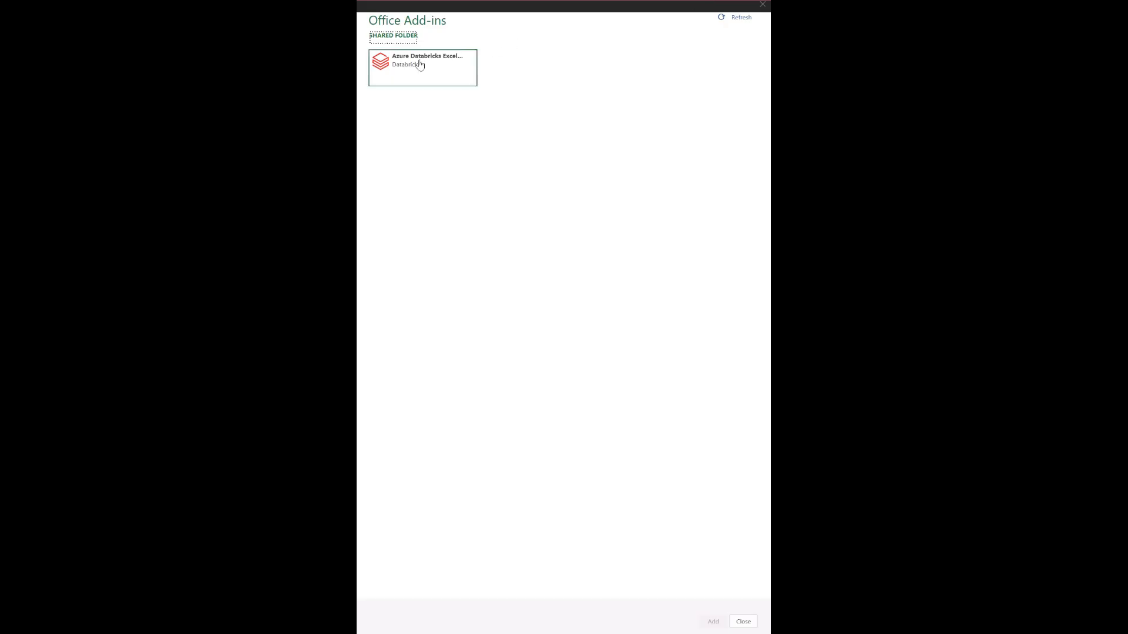
{"action": "left_click", "coordinate": [420, 64]}
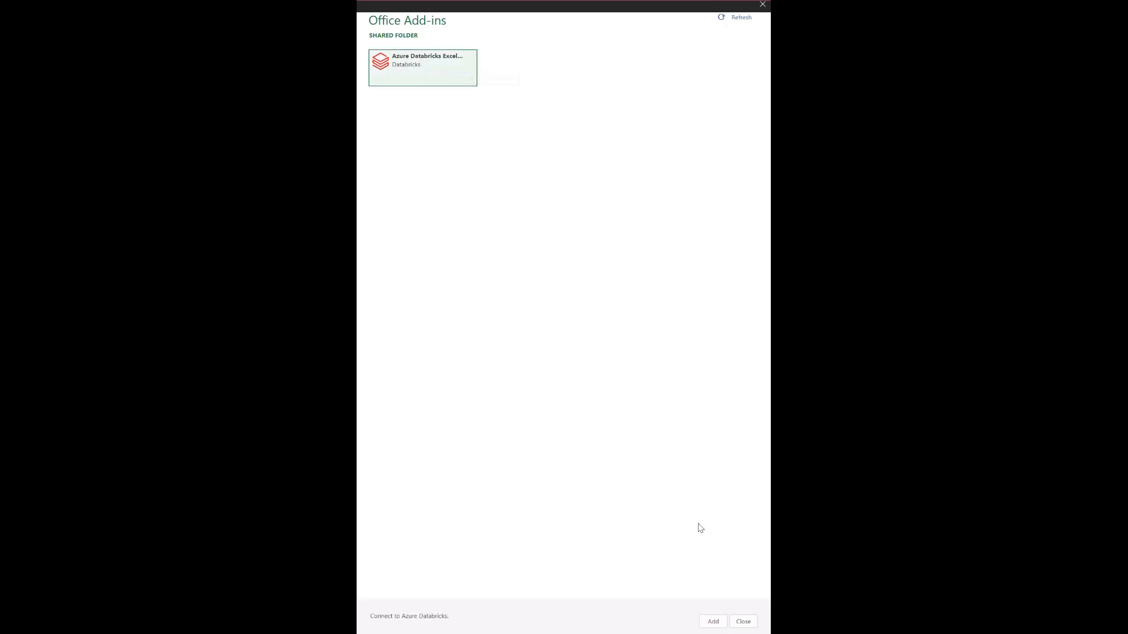
{"action": "left_click", "coordinate": [713, 623]}
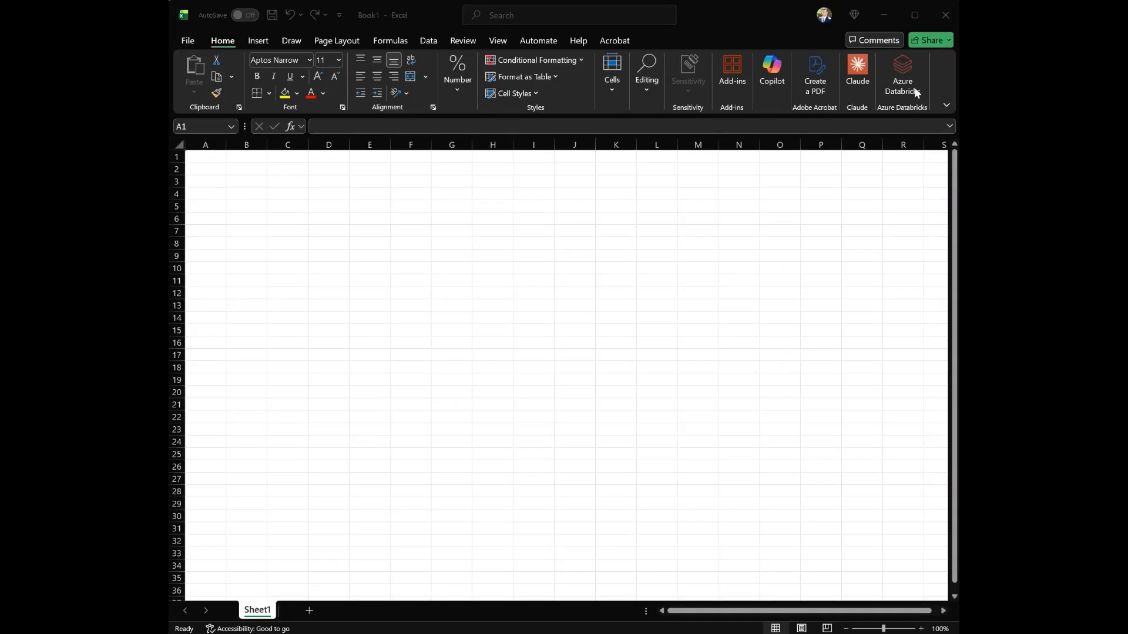
- Open the Azure Databricks add-in, expand the bakehouse_analytics schema in the sandbox catalog, and look over the import options
{"action": "left_click", "coordinate": [904, 79]}
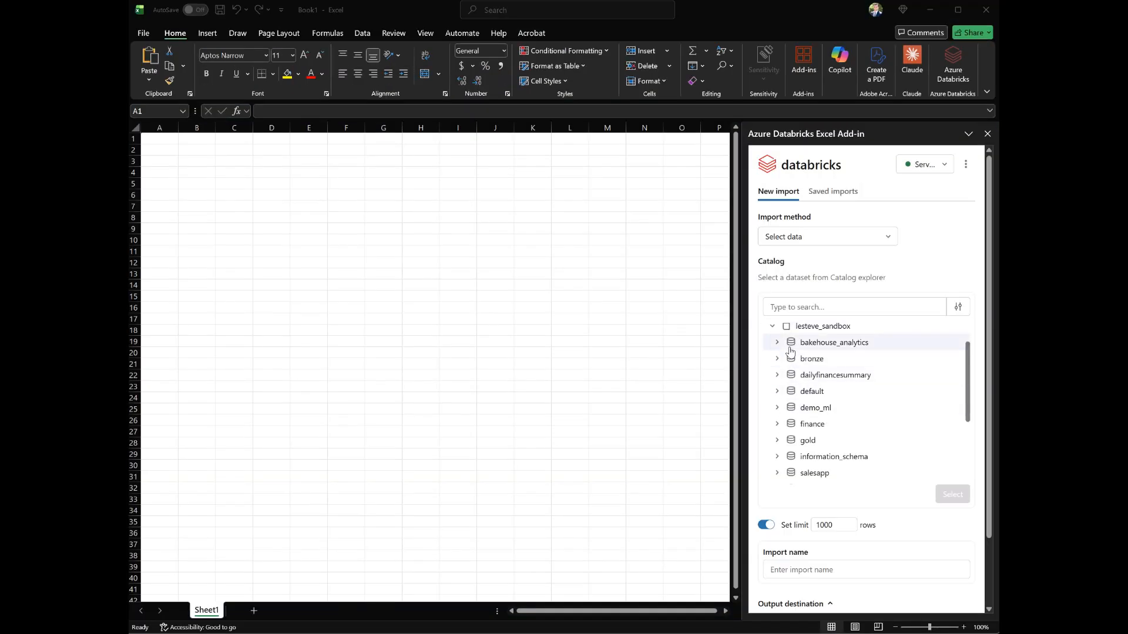
{"action": "left_click", "coordinate": [778, 343]}
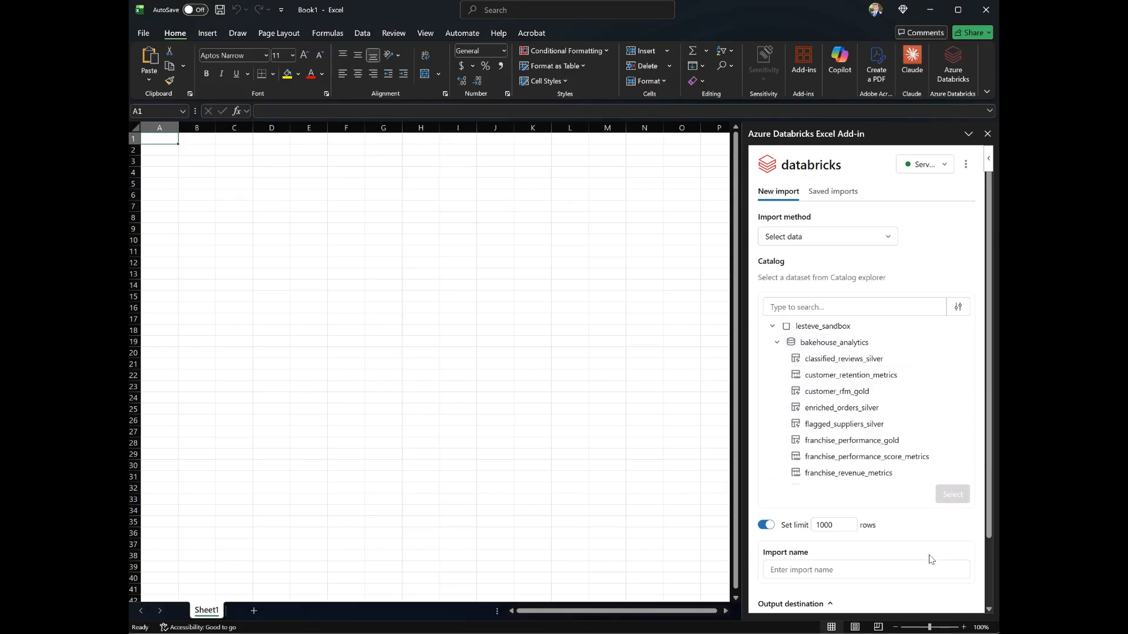
{"action": "scroll", "coordinate": [990, 585], "scroll_direction": "down", "scroll_amount": 3}
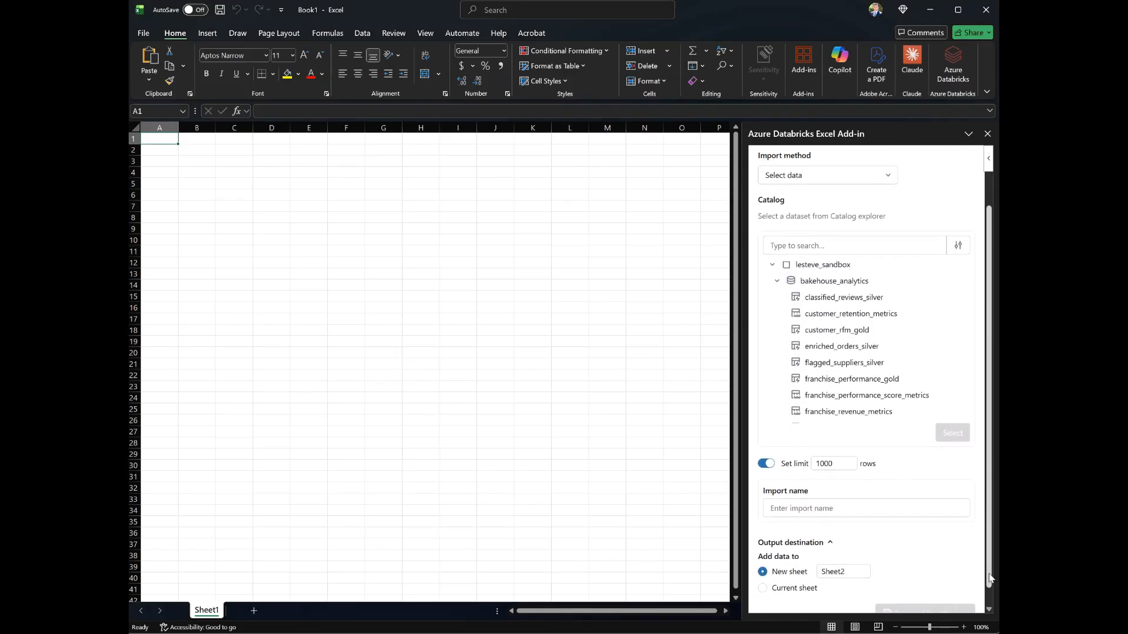
{"action": "left_click_drag", "start_coordinate": [989, 586], "coordinate": [988, 529]}
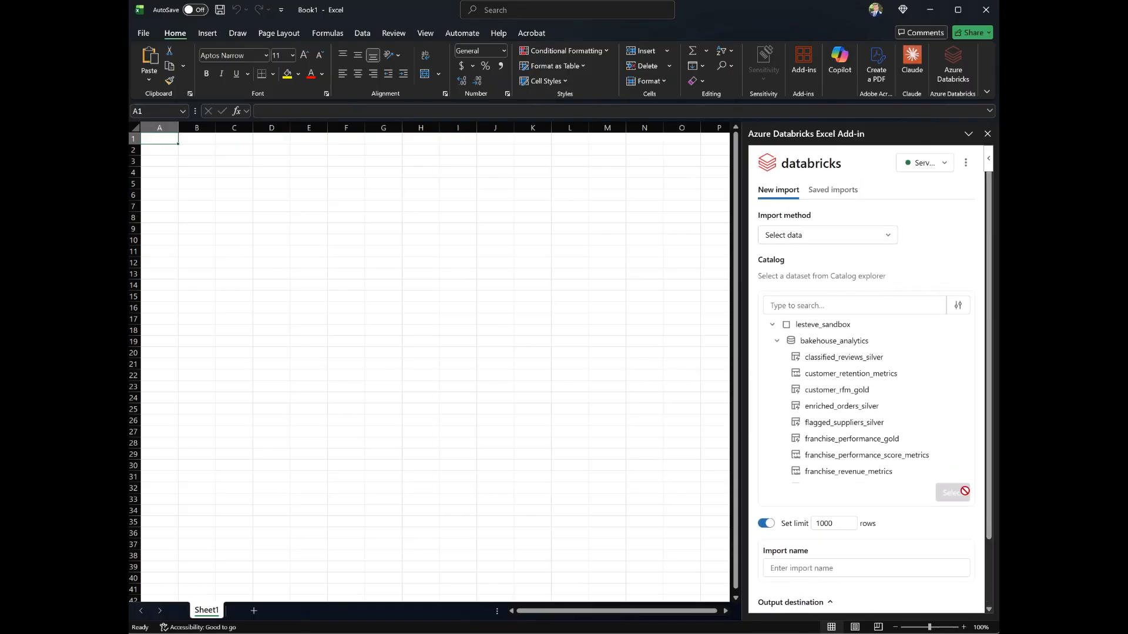
{"action": "mouse_move", "coordinate": [914, 406]}
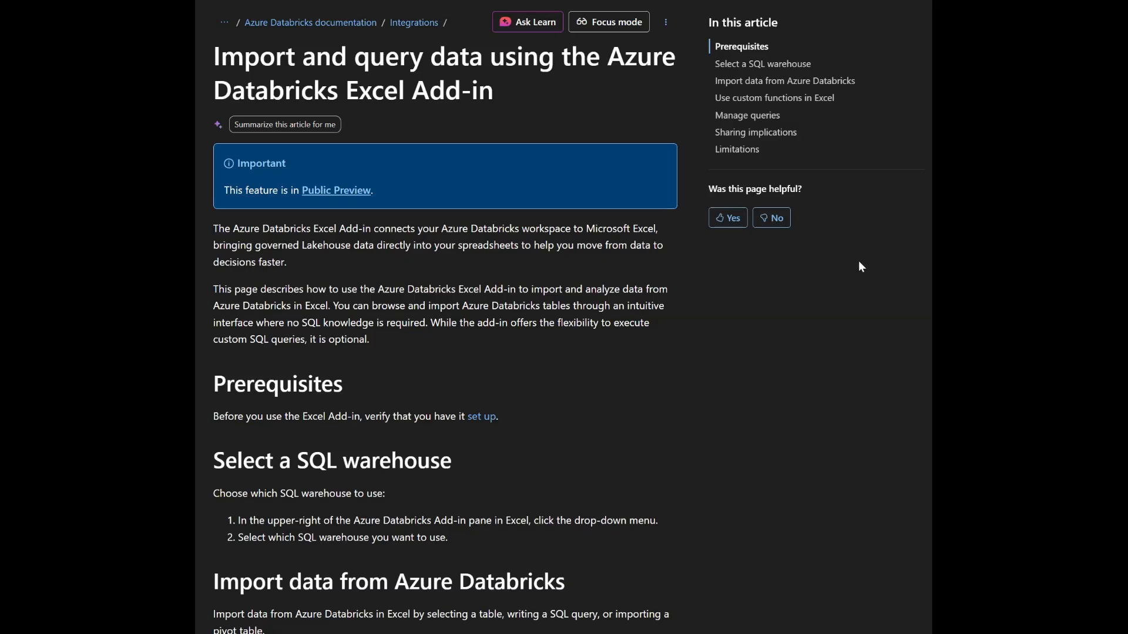
- Read through the documentation on importing data, creating pivot tables, writing SQL queries, using custom functions and managing queries
{"action": "scroll", "coordinate": [858, 261], "scroll_direction": "down", "scroll_amount": 2}
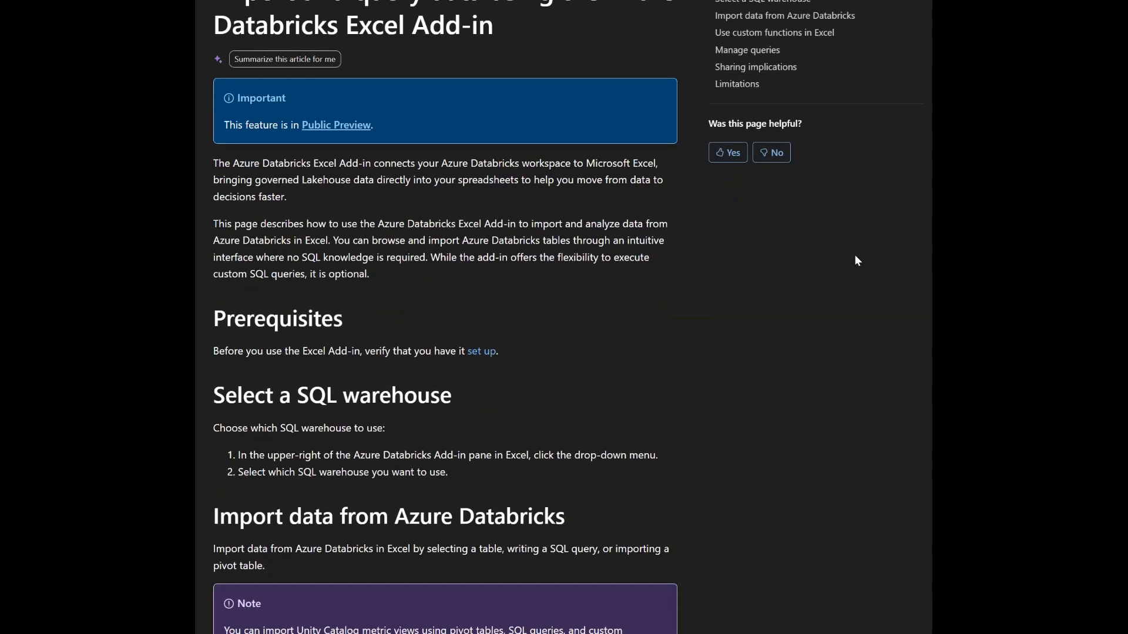
{"action": "scroll", "coordinate": [858, 260], "scroll_direction": "down", "scroll_amount": 3}
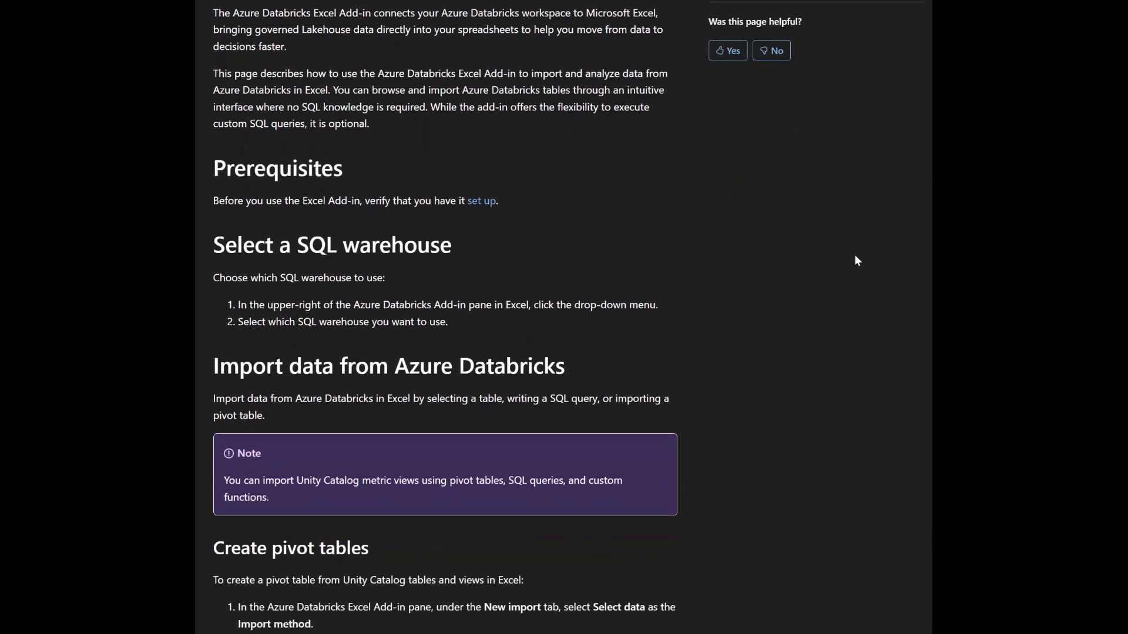
{"action": "scroll", "coordinate": [856, 258], "scroll_direction": "down", "scroll_amount": 5}
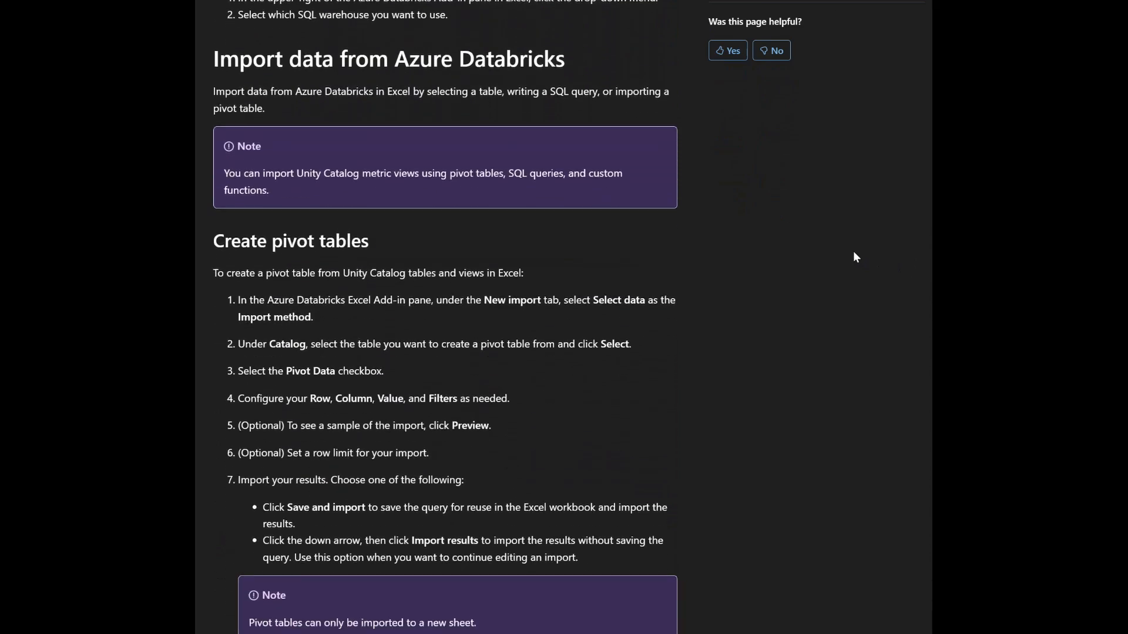
{"action": "scroll", "coordinate": [856, 256], "scroll_direction": "down", "scroll_amount": 5}
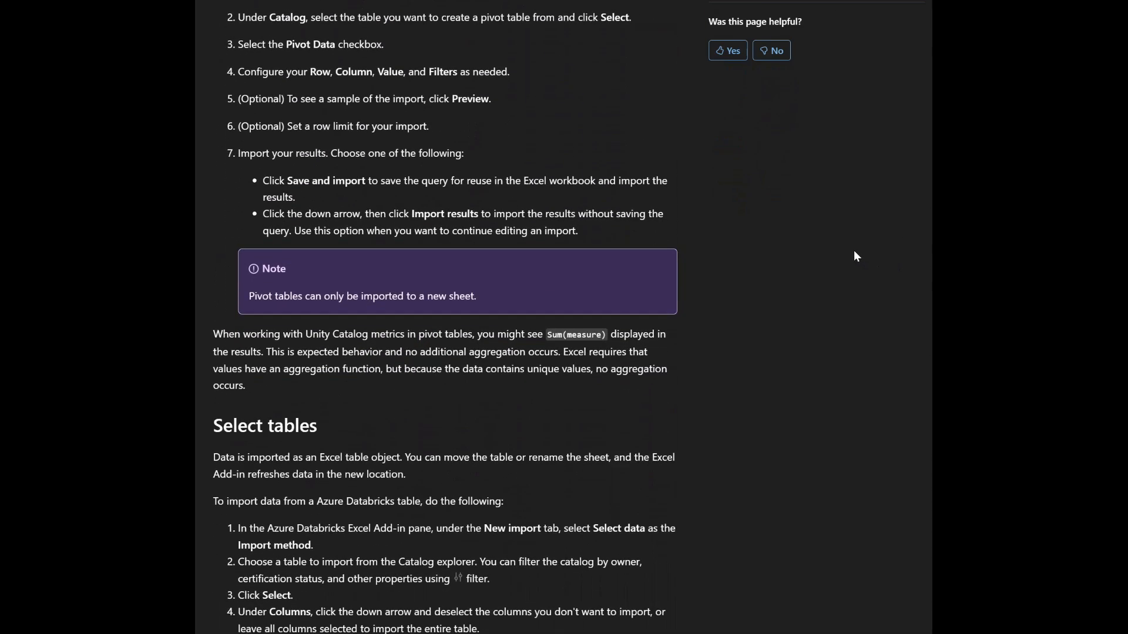
{"action": "scroll", "coordinate": [857, 253], "scroll_direction": "down", "scroll_amount": 8}
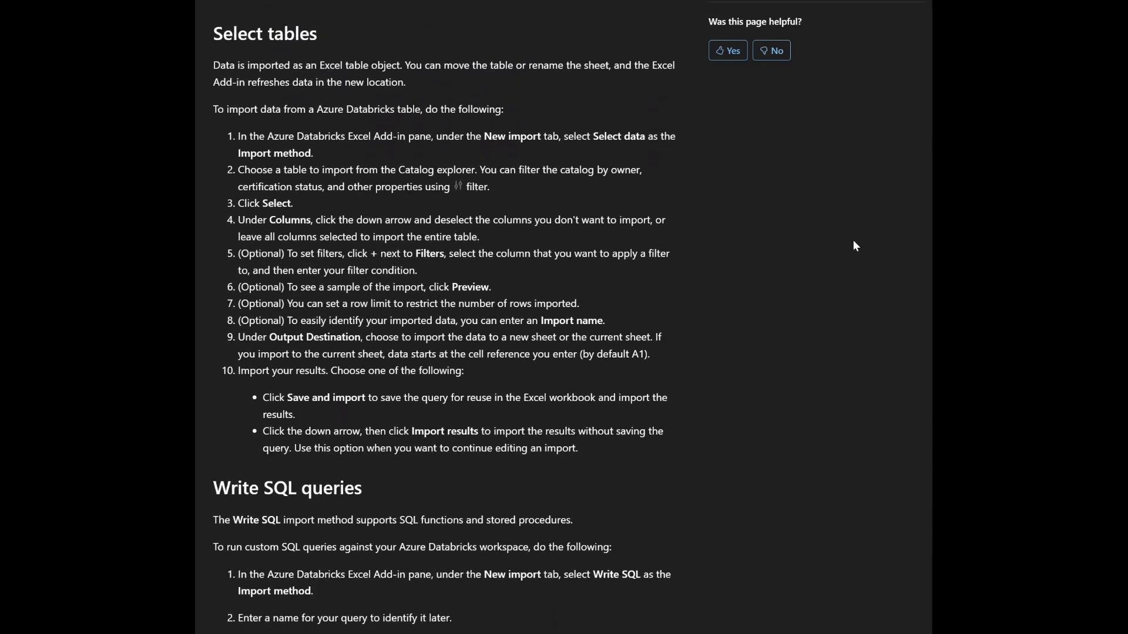
{"action": "scroll", "coordinate": [850, 251], "scroll_direction": "down", "scroll_amount": 13}
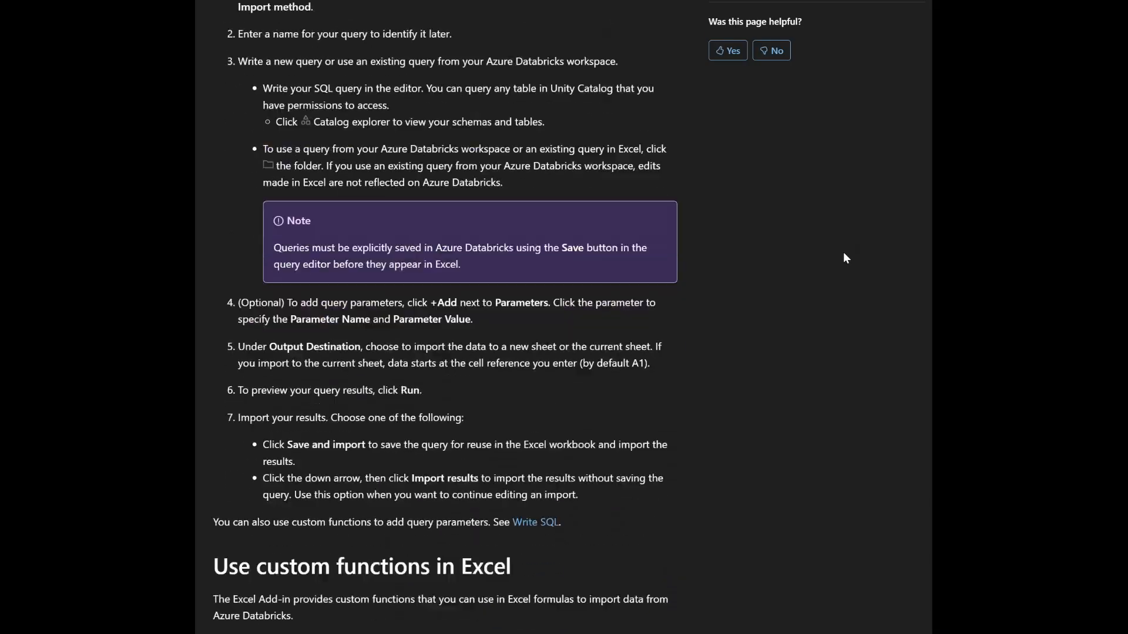
{"action": "scroll", "coordinate": [842, 247], "scroll_direction": "down", "scroll_amount": 9}
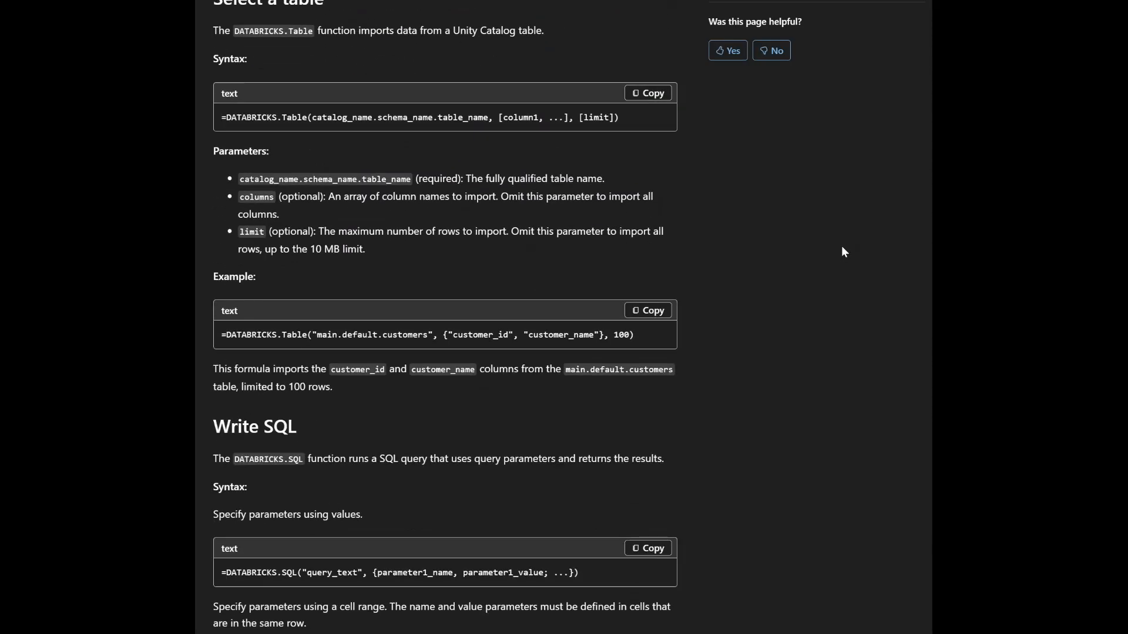
{"action": "scroll", "coordinate": [840, 253], "scroll_direction": "down", "scroll_amount": 11}
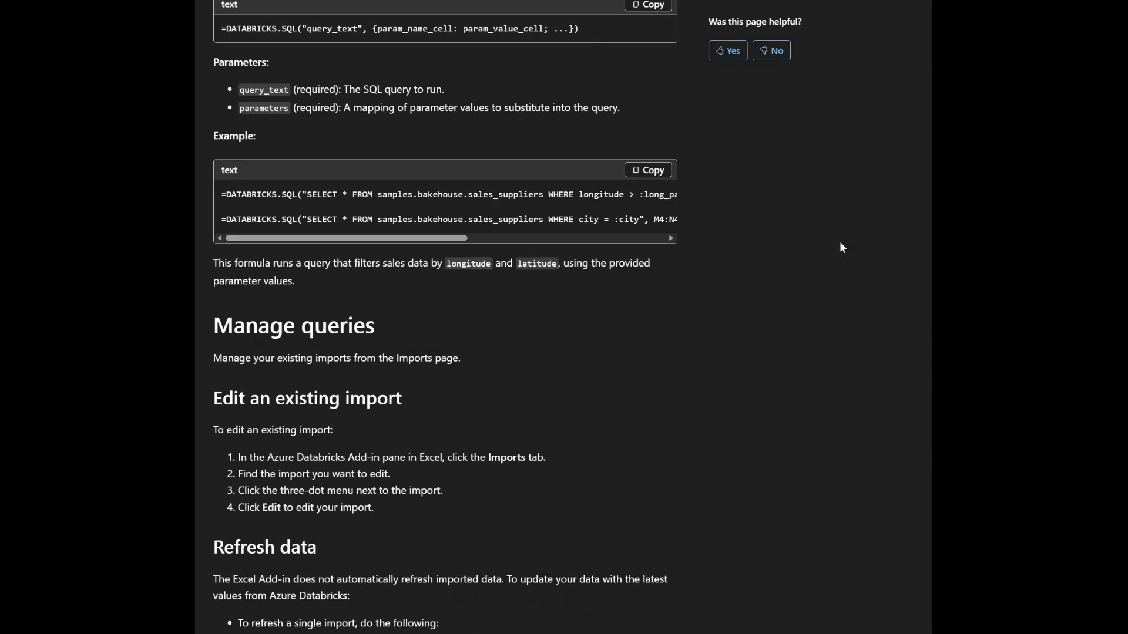
{"action": "scroll", "coordinate": [843, 245], "scroll_direction": "down", "scroll_amount": 9}
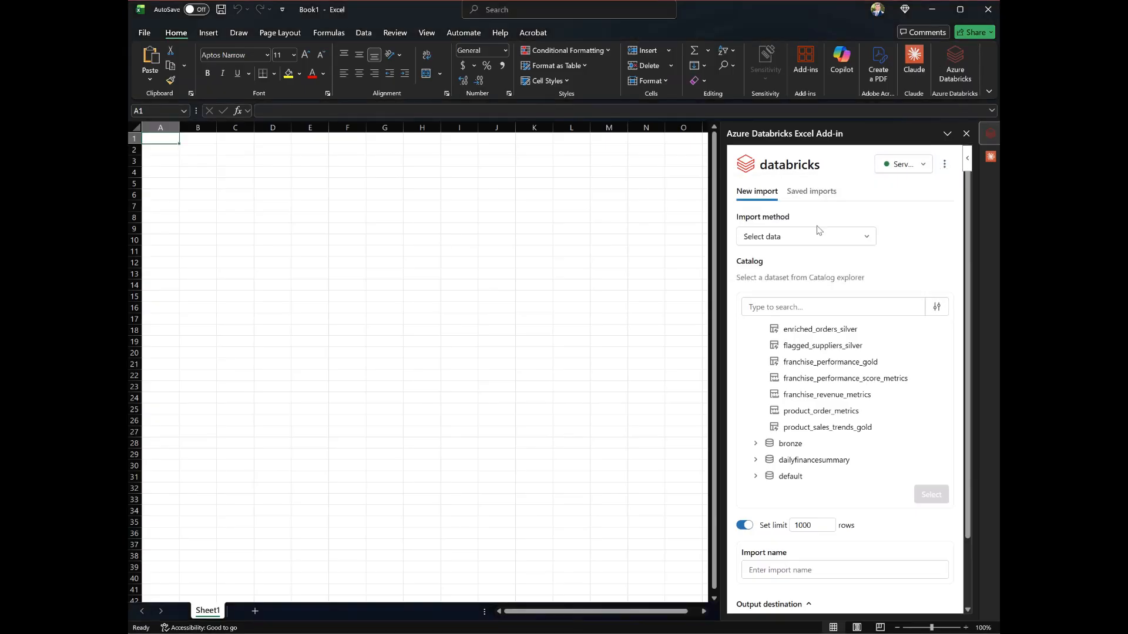
- Set up an import of the product_sales_trends_gold table with no row limit and the import name Product Sales Trends
{"action": "left_click", "coordinate": [813, 236]}
{"action": "left_click", "coordinate": [908, 237]}
{"action": "left_click", "coordinate": [755, 443]}
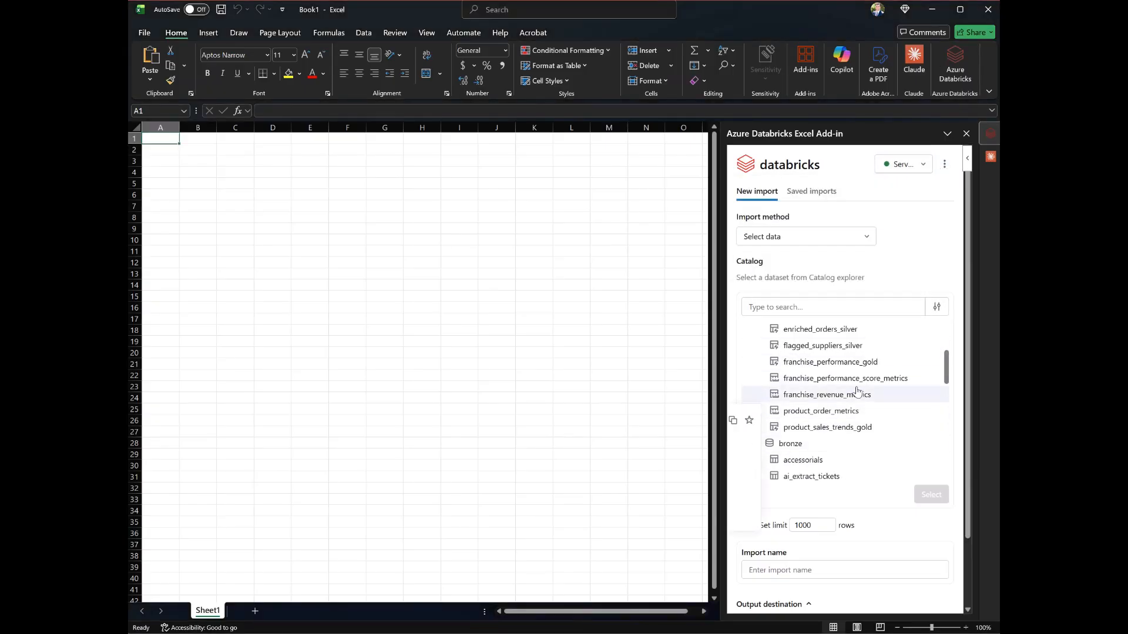
{"action": "left_click", "coordinate": [856, 428]}
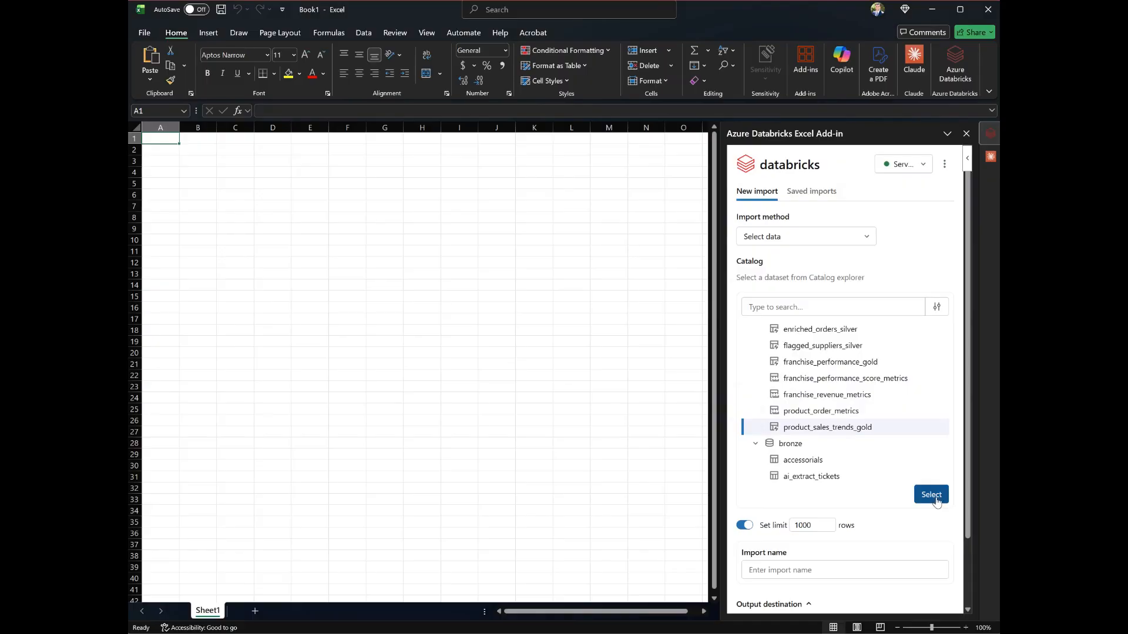
{"action": "left_click", "coordinate": [773, 525]}
{"action": "left_click", "coordinate": [820, 570]}
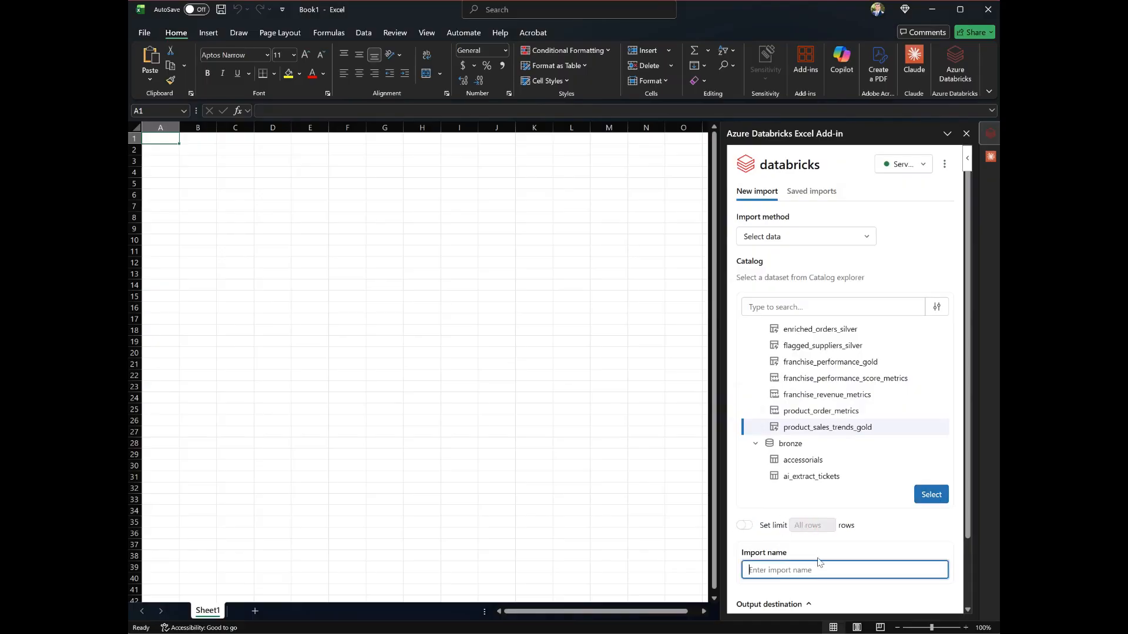
{"action": "type", "text": "Product Sales Trends"}
{"action": "scroll", "coordinate": [820, 563], "scroll_direction": "down", "scroll_amount": 3}
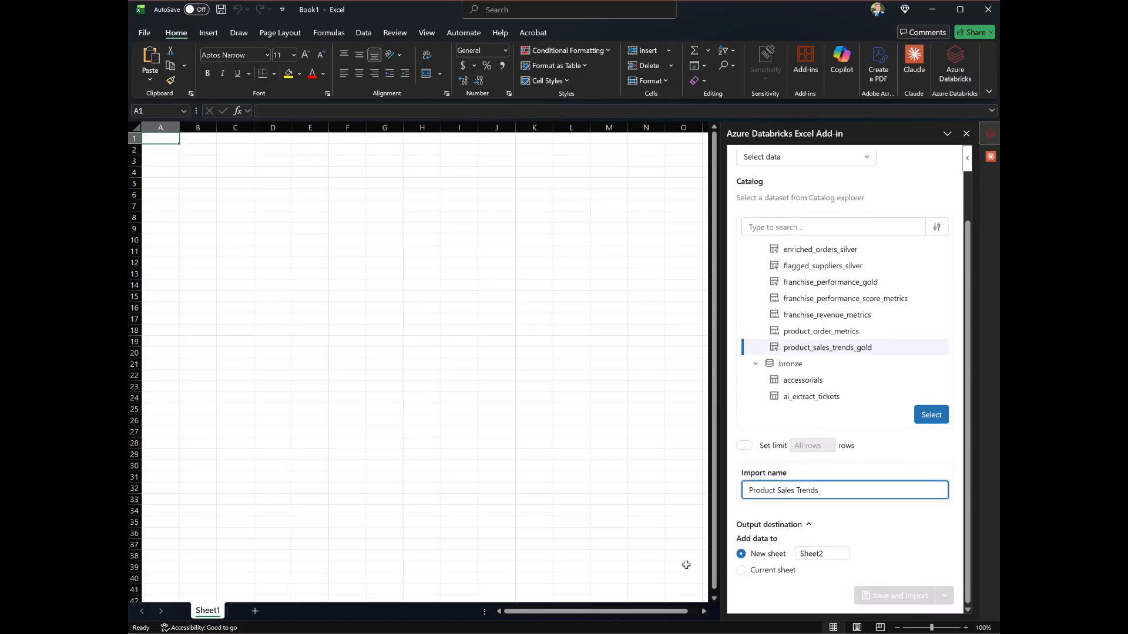
- Confirm the chosen table, then save and import it into the current sheet at cell A1
{"action": "left_click", "coordinate": [940, 414]}
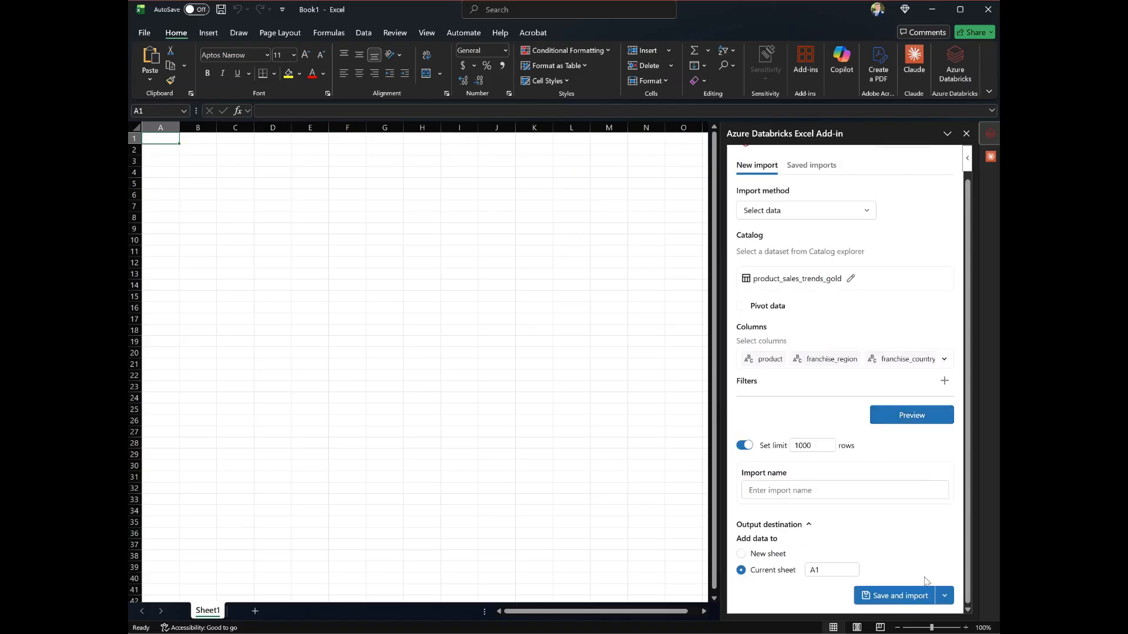
{"action": "left_click", "coordinate": [881, 594]}
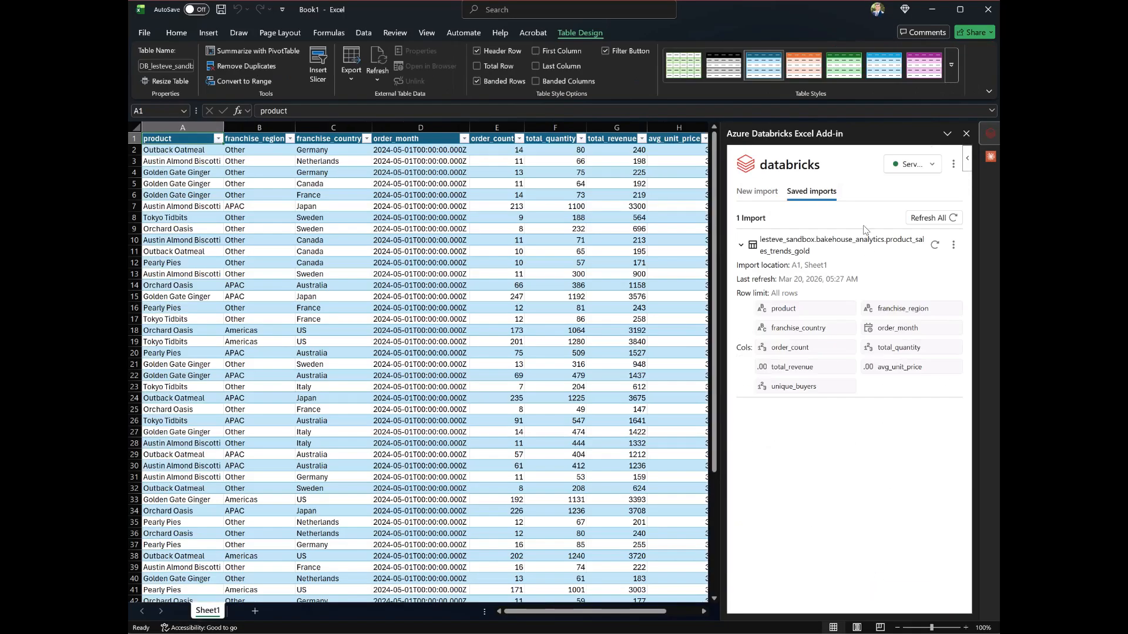
{"action": "left_click", "coordinate": [932, 9]}
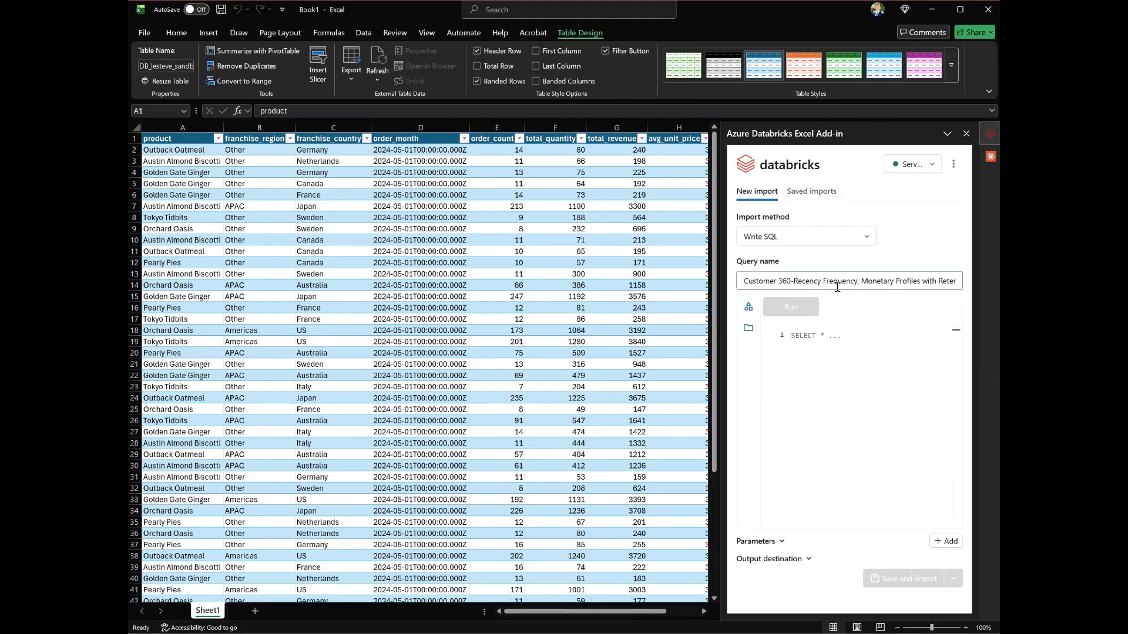
- Paste the customer_rfm_gold retention query into the SQL import named Customer 360-Recency Frequency, Monetary Profiles with Retention & Supplier Risk and review it
{"action": "left_click_drag", "start_coordinate": [772, 286], "coordinate": [998, 275]}
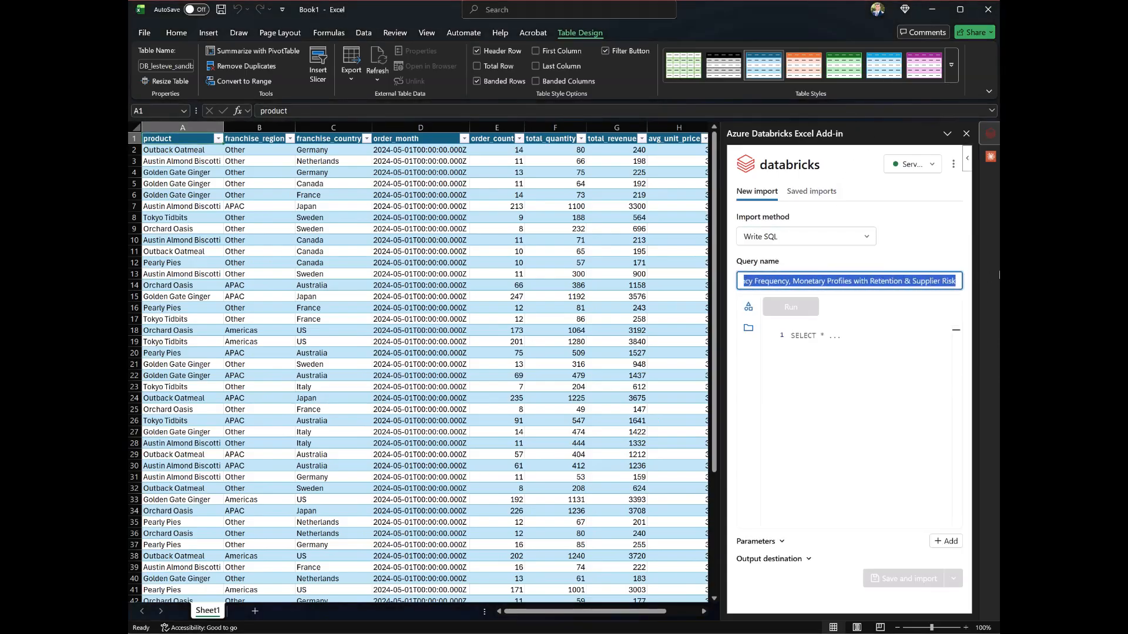
{"action": "left_click", "coordinate": [826, 378]}
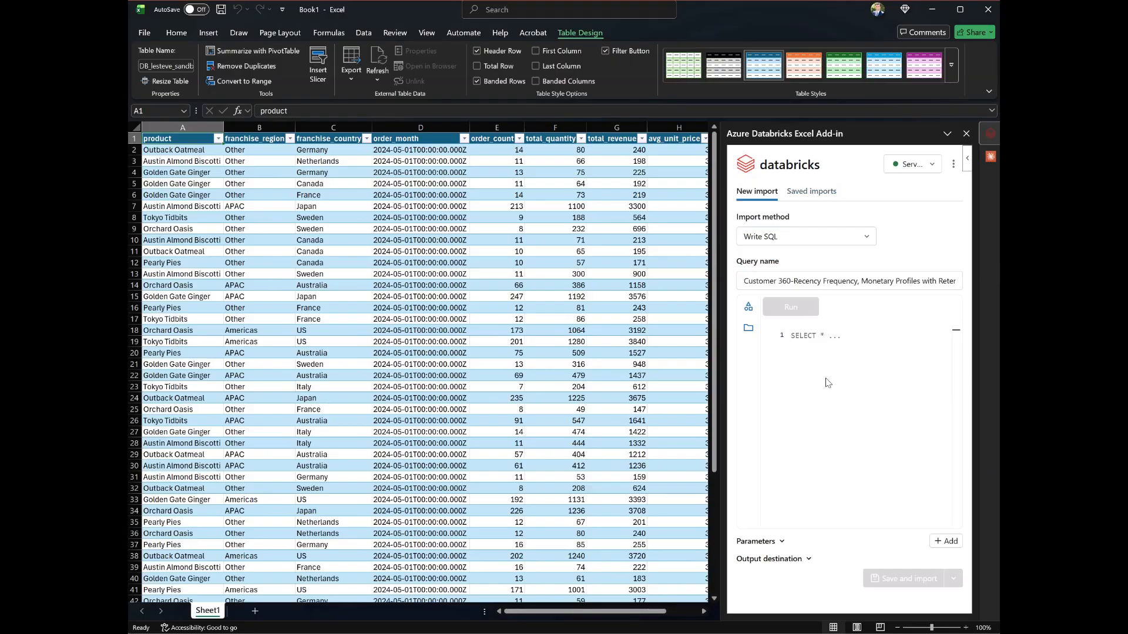
{"action": "key", "text": "ctrl+v"}
{"action": "scroll", "coordinate": [816, 374], "scroll_direction": "up", "scroll_amount": 3}
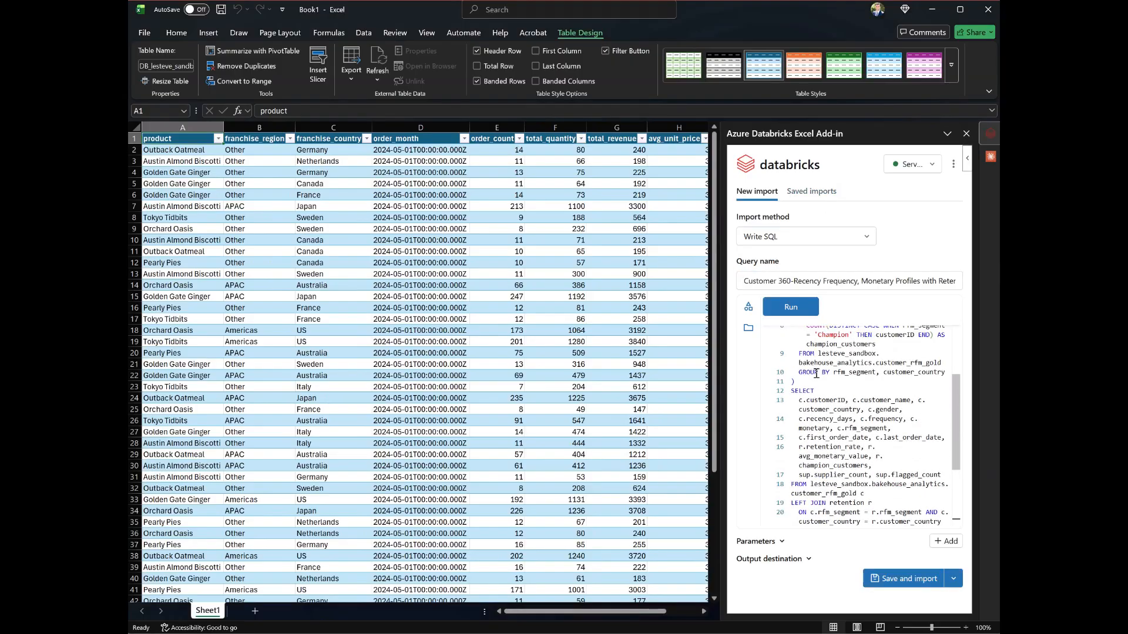
{"action": "scroll", "coordinate": [816, 373], "scroll_direction": "up", "scroll_amount": 3}
{"action": "scroll", "coordinate": [814, 373], "scroll_direction": "down", "scroll_amount": 3}
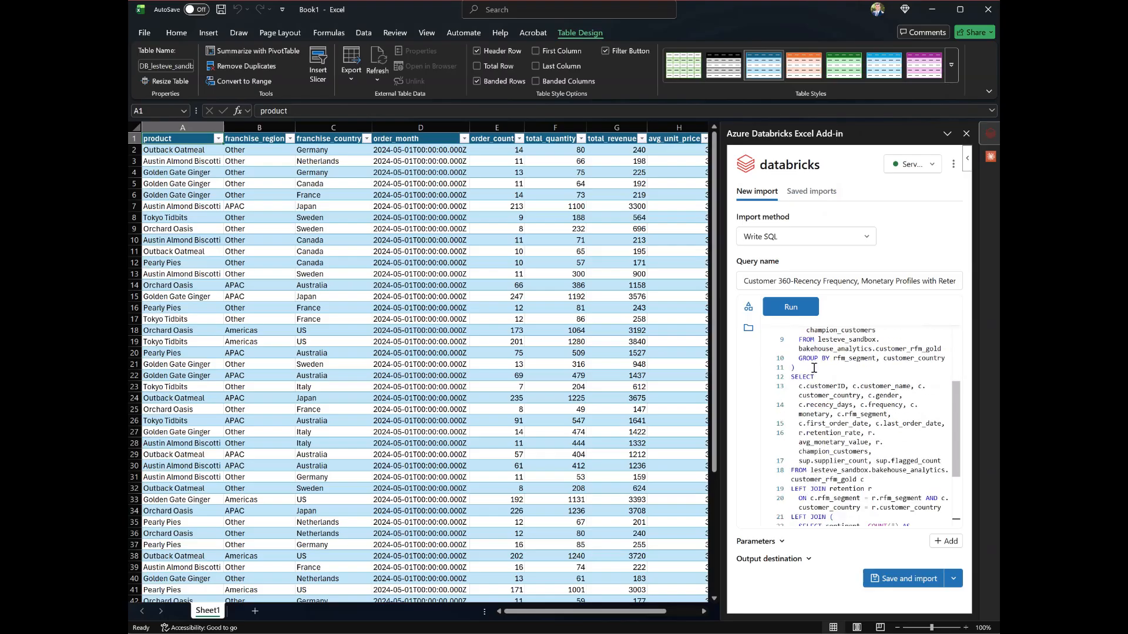
{"action": "scroll", "coordinate": [814, 368], "scroll_direction": "down", "scroll_amount": 3}
- Run the SQL query to preview its results, then save and import them into the new sheet Sheet2
{"action": "left_click", "coordinate": [792, 306]}
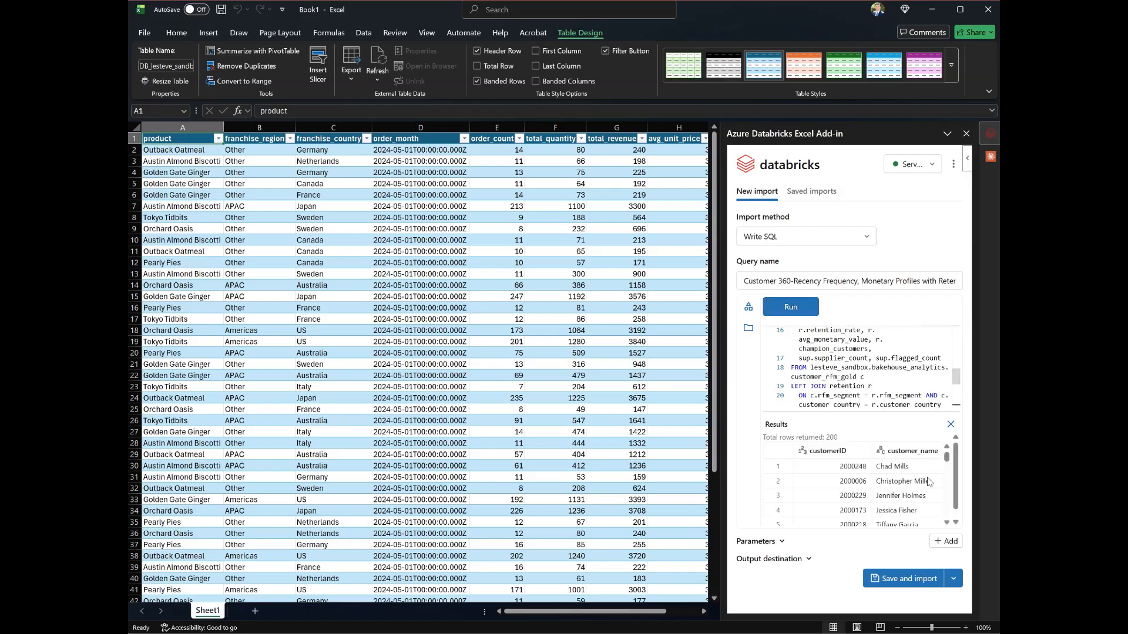
{"action": "scroll", "coordinate": [920, 491], "scroll_direction": "down", "scroll_amount": 4}
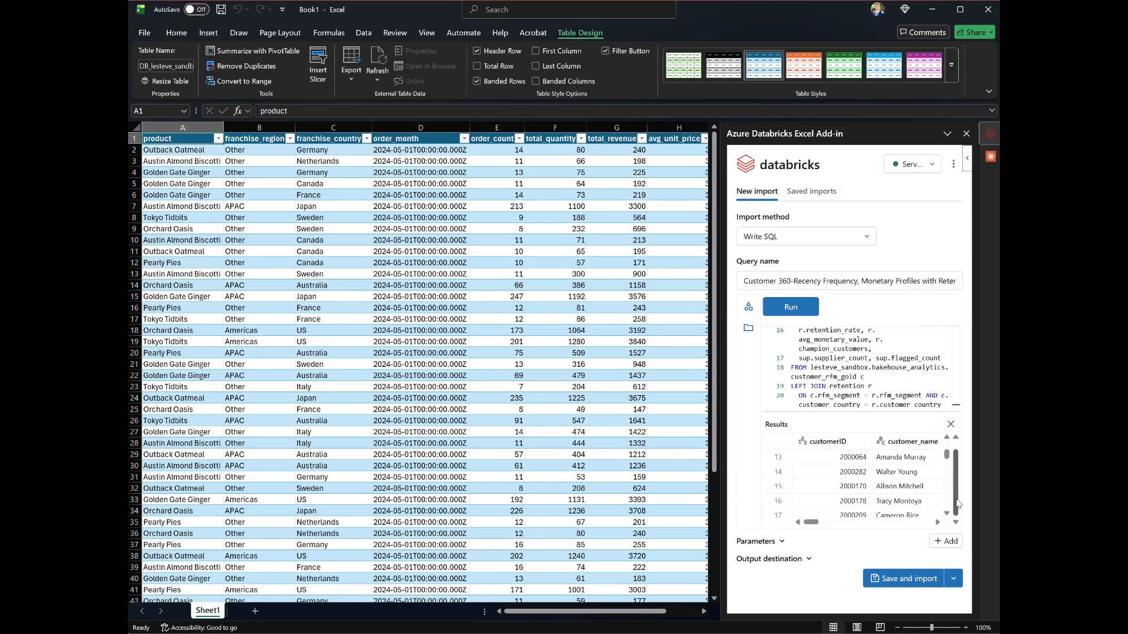
{"action": "left_click", "coordinate": [807, 560]}
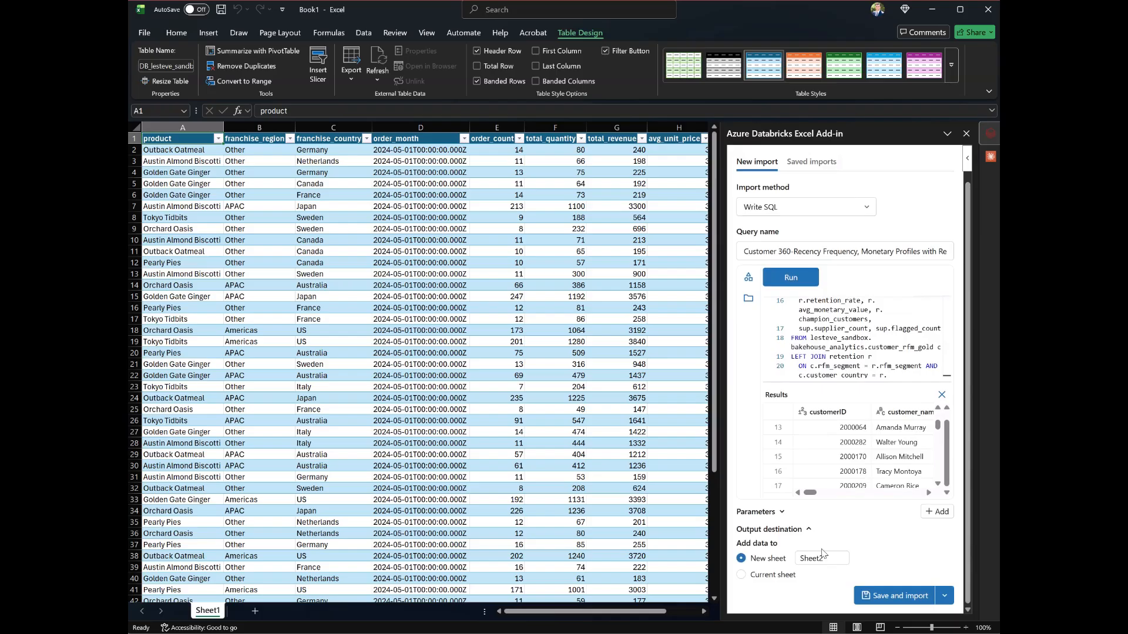
{"action": "left_click", "coordinate": [897, 597]}
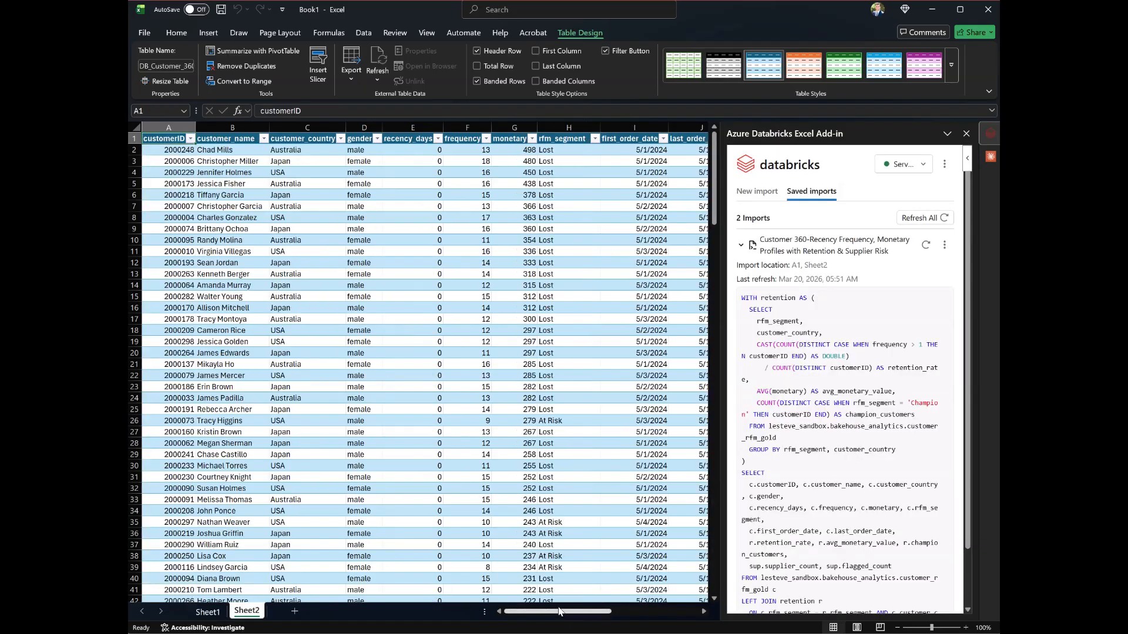
{"action": "mouse_move", "coordinate": [558, 612]}
{"action": "left_mouse_down"}
{"action": "mouse_move", "coordinate": [689, 607]}
{"action": "mouse_move", "coordinate": [526, 612]}
{"action": "mouse_move", "coordinate": [539, 611]}
{"action": "left_mouse_up"}
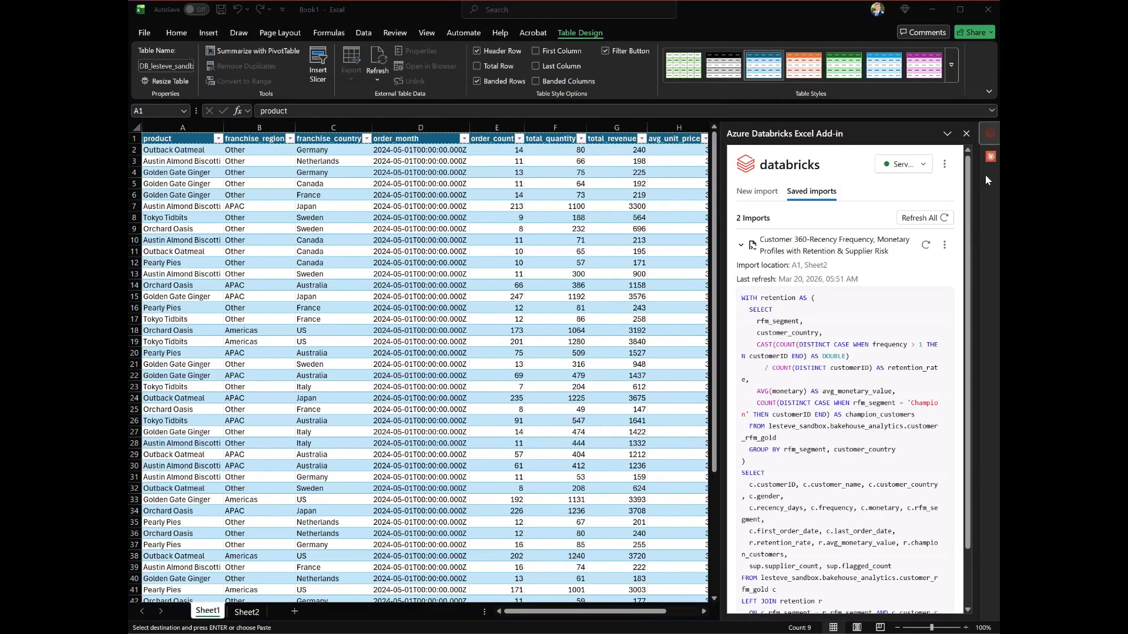
- Open the Claude add-in and select all the cells of Sheet1 as context for the chat
{"action": "left_click", "coordinate": [990, 156]}
{"action": "left_click", "coordinate": [874, 564]}
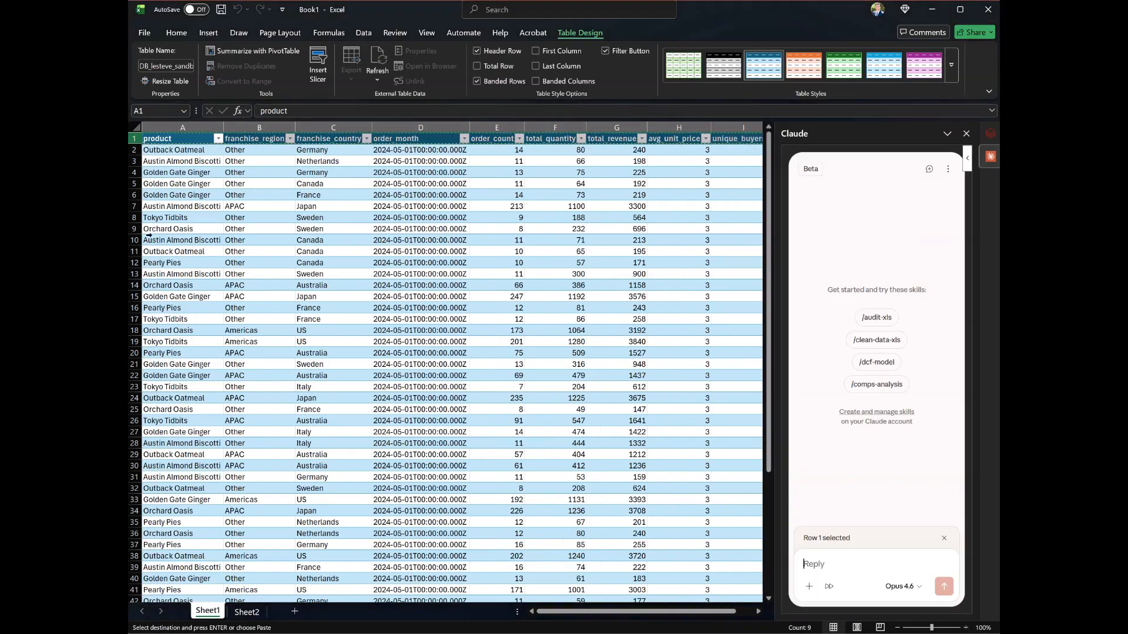
{"action": "left_click", "coordinate": [135, 127]}
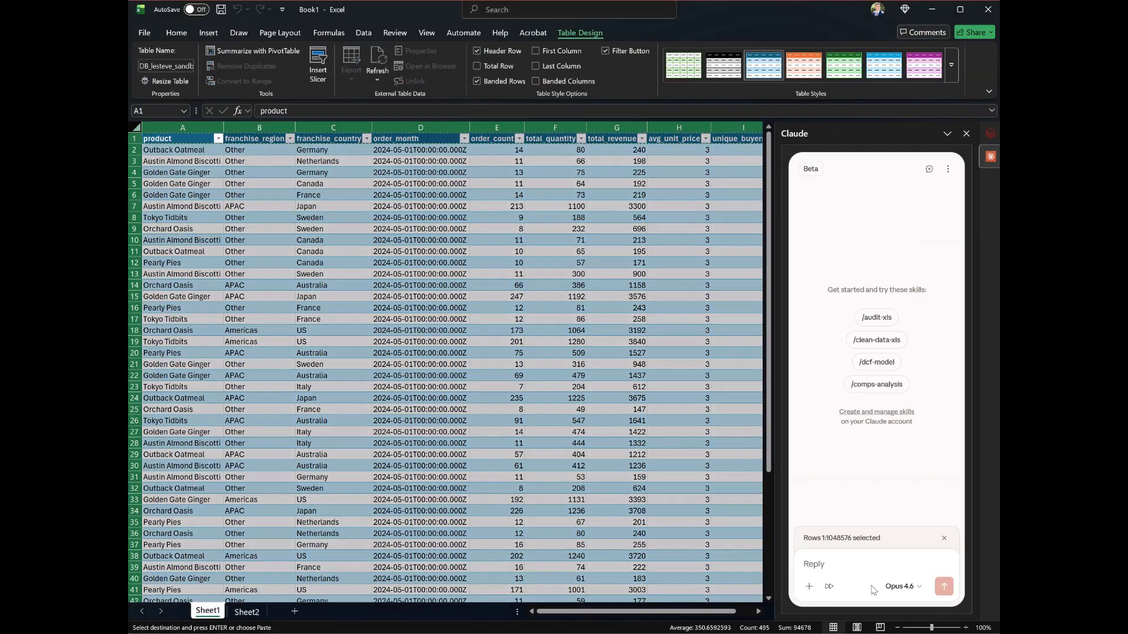
- Ask Claude to look at sheet1 and sheet2, suggest meaningful analytics, visualizations and dashboards, and create them
{"action": "left_click", "coordinate": [858, 566]}
{"action": "type", "text": "look at sheet 1 and sheet"}
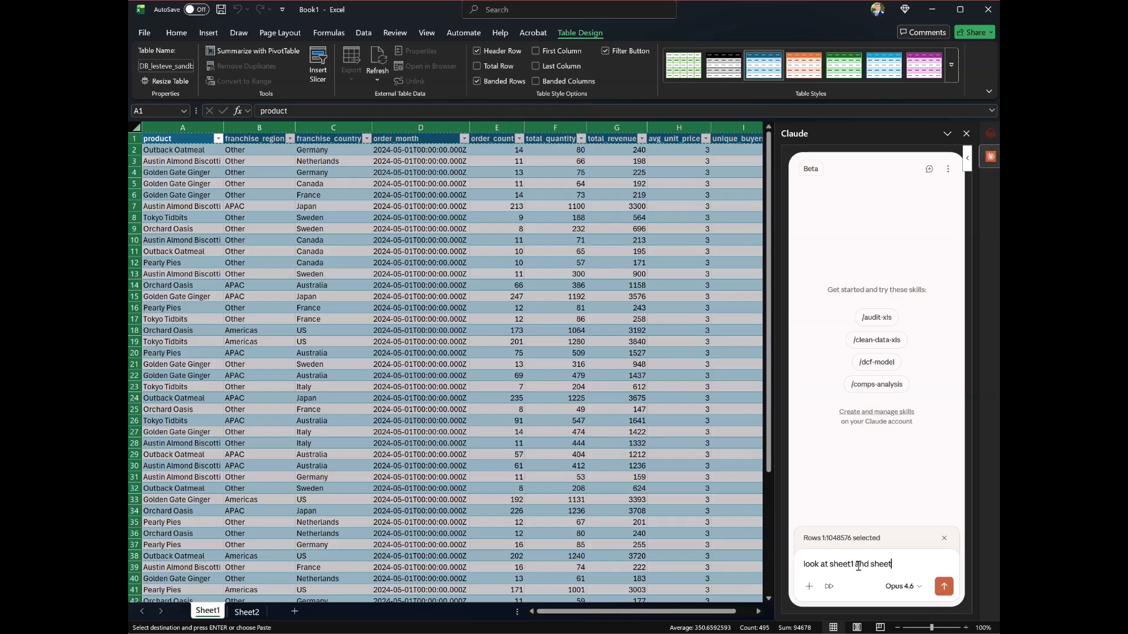
{"action": "type", "text": "2 and suggest mea"}
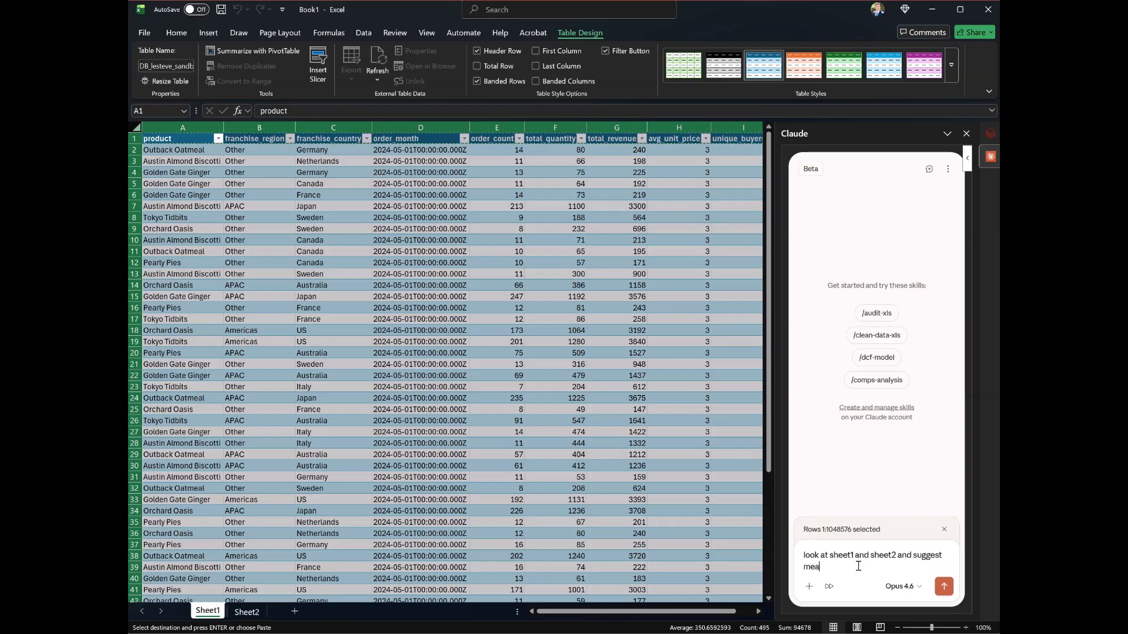
{"action": "type", "text": "ningful analytics and visu"}
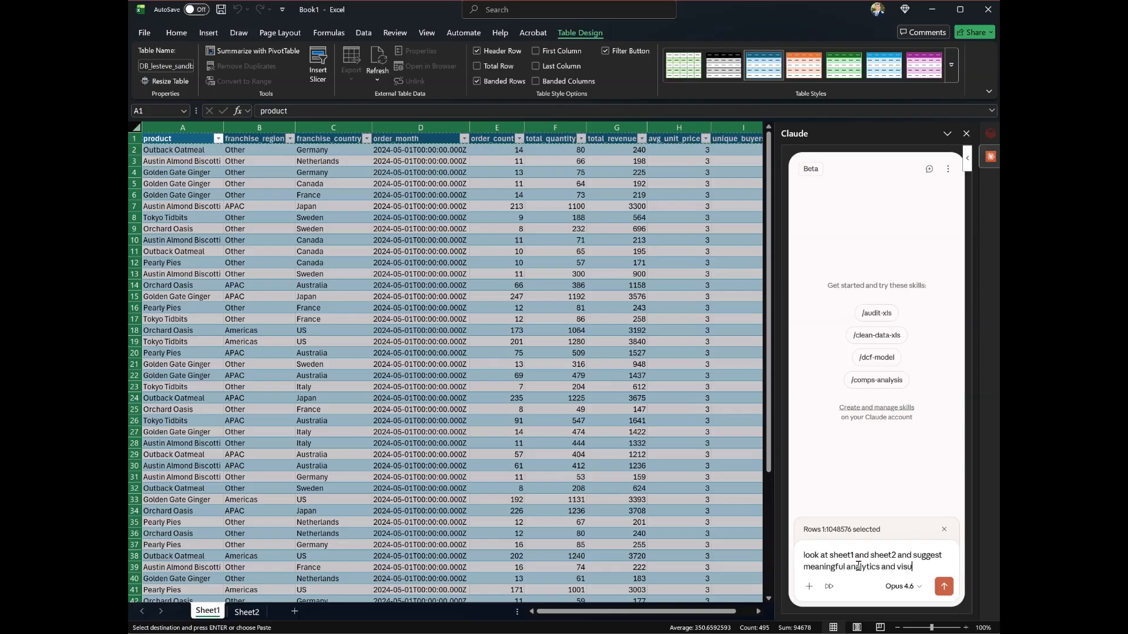
{"action": "type", "text": "alizations and d"}
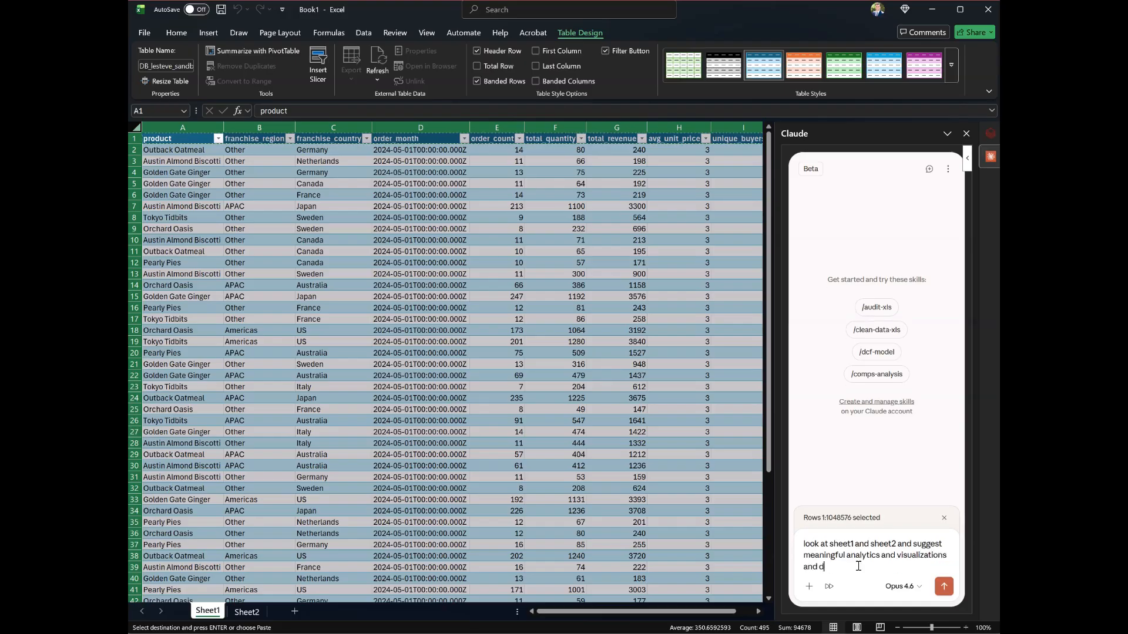
{"action": "type", "text": "ashboards and creath"}
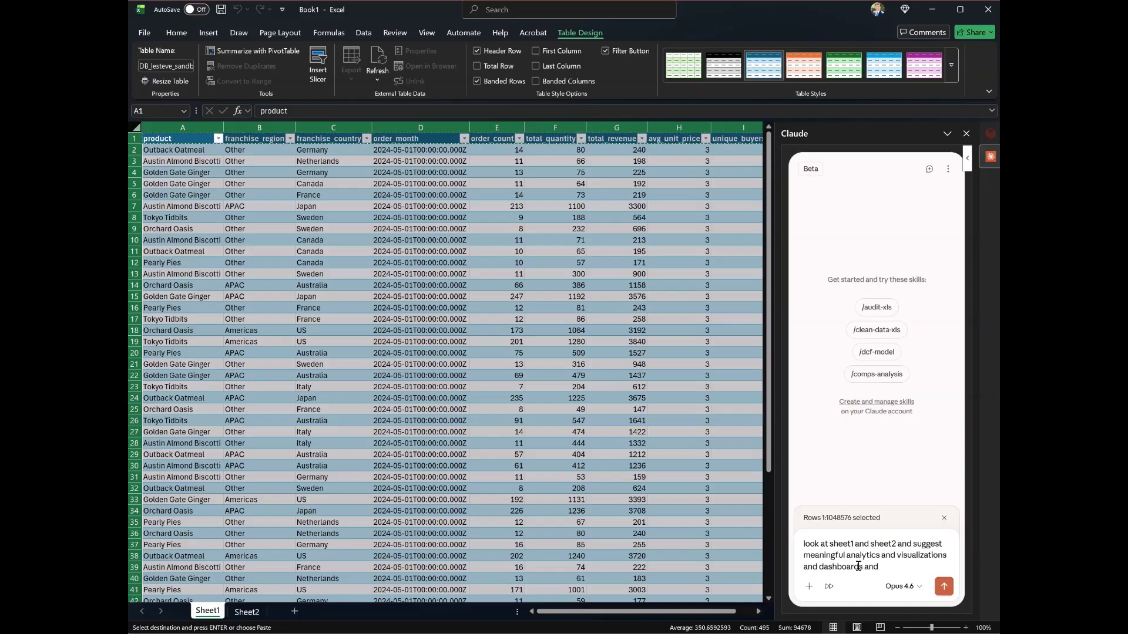
{"action": "type", "text": "cree"}
{"action": "type", "text": "te them"}
{"action": "key", "text": "Return"}
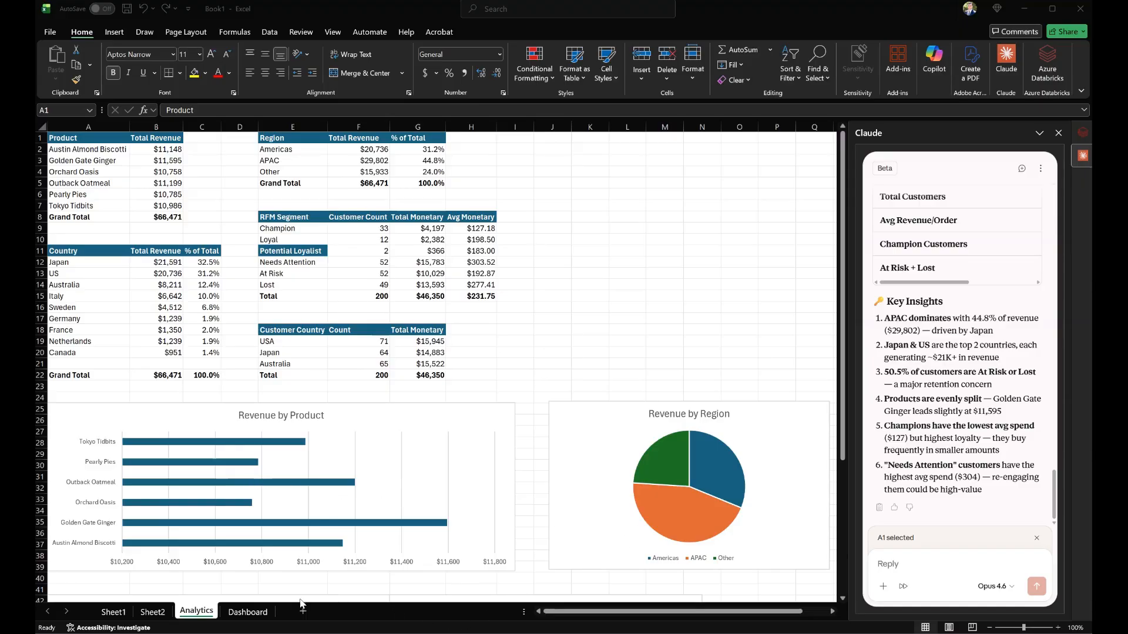
- Switch from the Analytics worksheet to the Dashboard worksheet to view the generated dashboard
{"action": "left_click", "coordinate": [255, 617]}
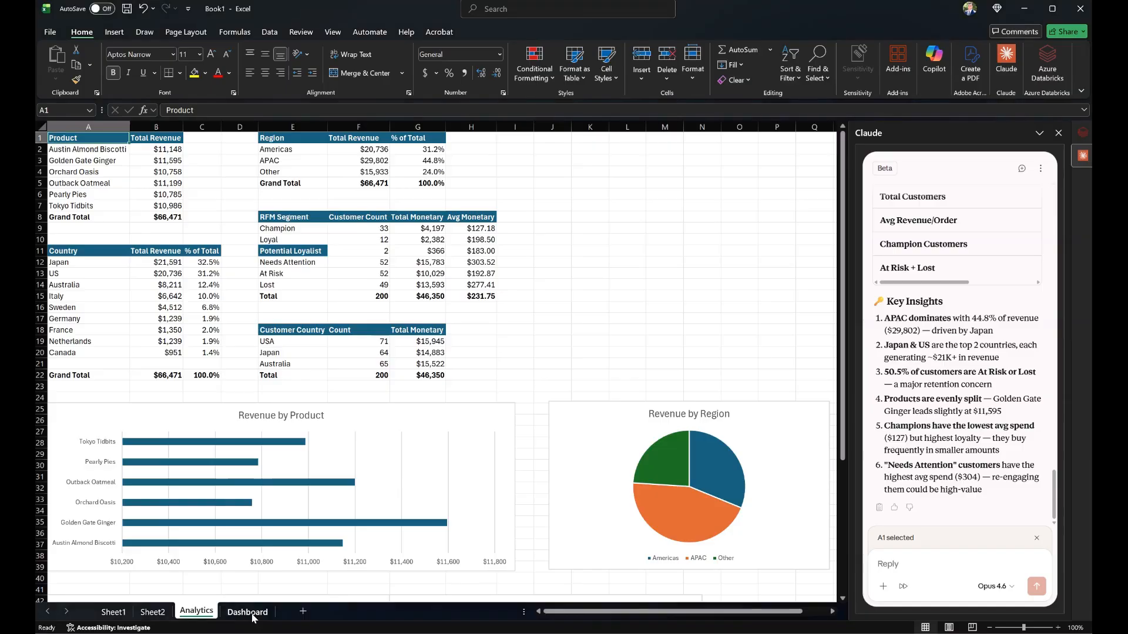
{"action": "left_click", "coordinate": [253, 617]}
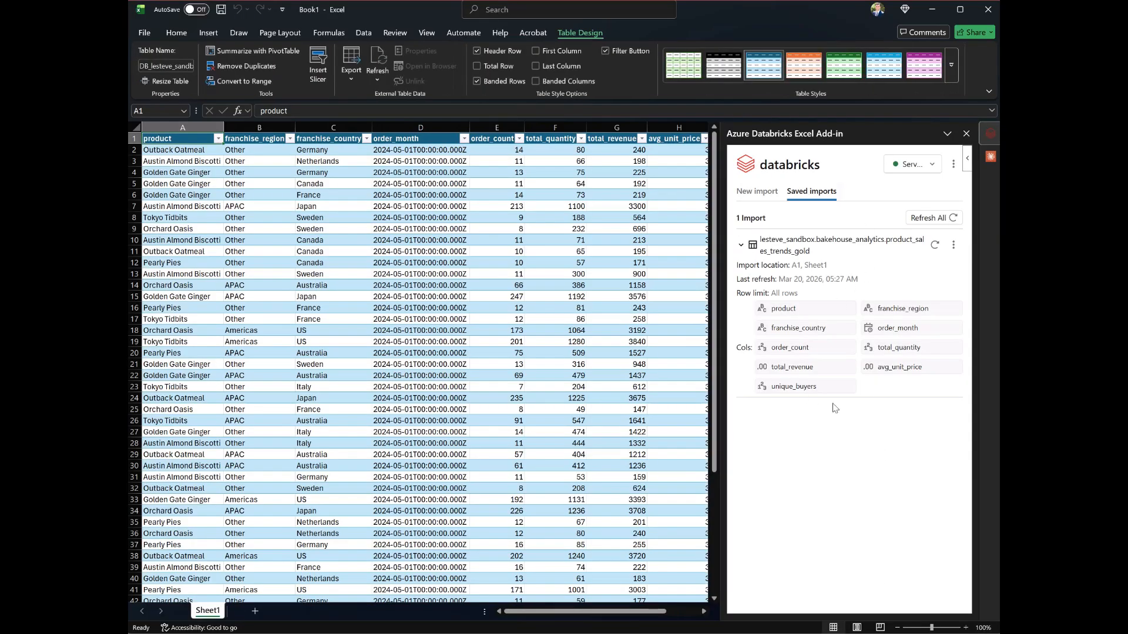
- Paste the SQL query built on customer_rfm_gold into the Write SQL import whose query name begins "Customer 360-Recency Frequency, Monetary Profiles", and review it
{"action": "mouse_move", "coordinate": [537, 613]}
{"action": "left_mouse_down"}
{"action": "mouse_move", "coordinate": [547, 612]}
{"action": "mouse_move", "coordinate": [517, 613]}
{"action": "left_mouse_up"}
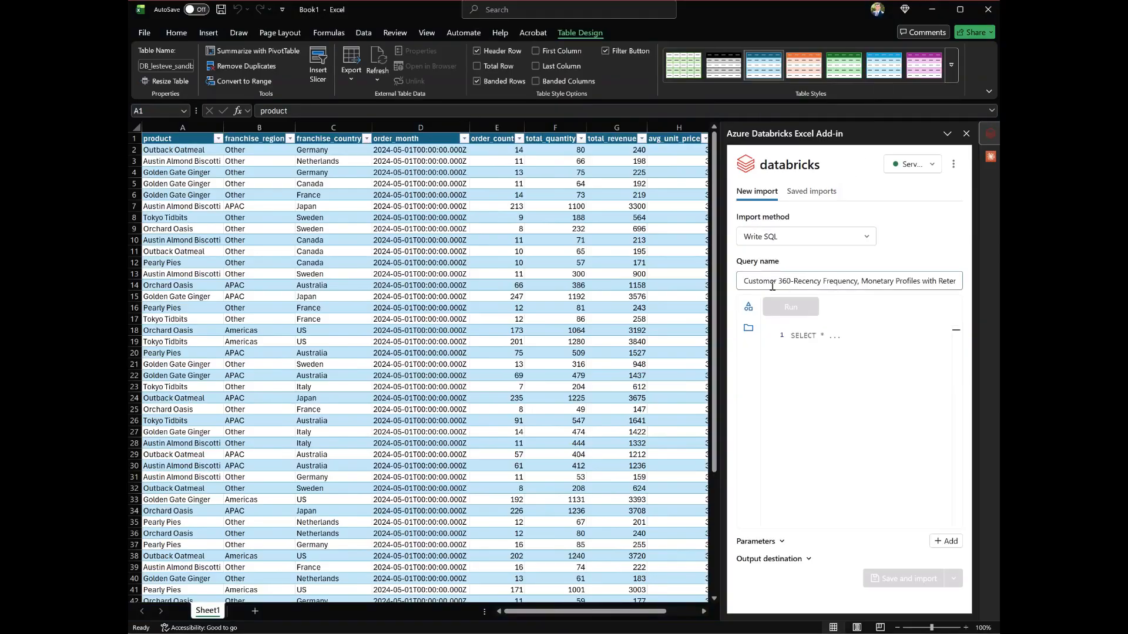
{"action": "left_click_drag", "start_coordinate": [772, 286], "coordinate": [997, 280]}
{"action": "left_click", "coordinate": [814, 364]}
{"action": "key", "text": "ctrl+v"}
{"action": "scroll", "coordinate": [814, 370], "scroll_direction": "up", "scroll_amount": 5}
{"action": "scroll", "coordinate": [815, 368], "scroll_direction": "down", "scroll_amount": 2}
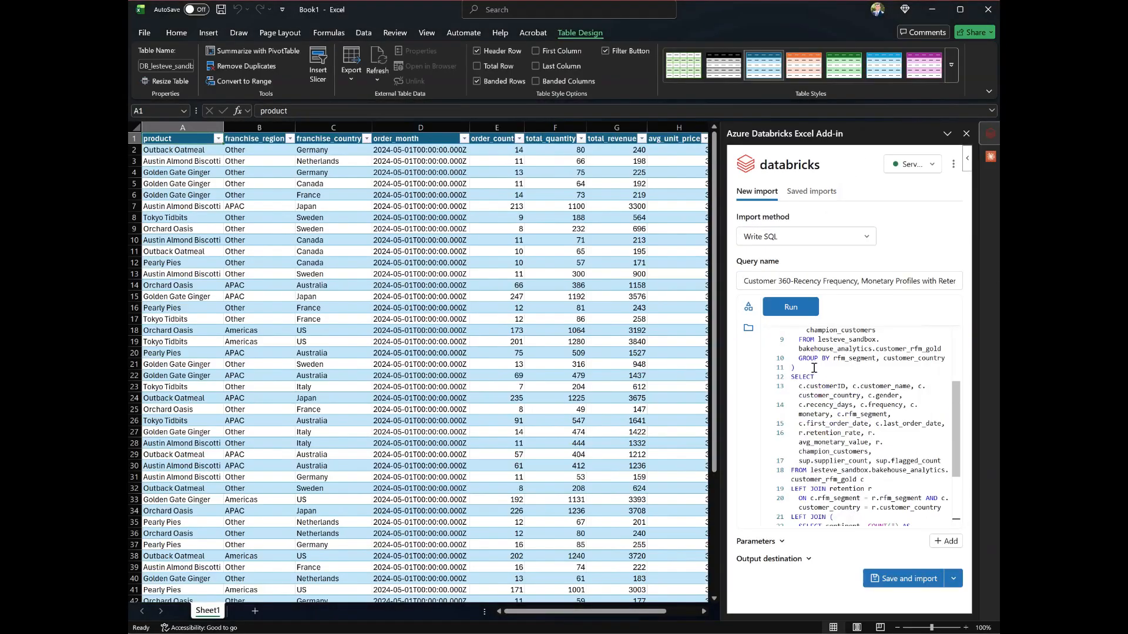
{"action": "scroll", "coordinate": [814, 368], "scroll_direction": "down", "scroll_amount": 3}
- Run the Customer 360 query to preview its rows, then save and import them into the new sheet Sheet2
{"action": "left_click", "coordinate": [793, 306]}
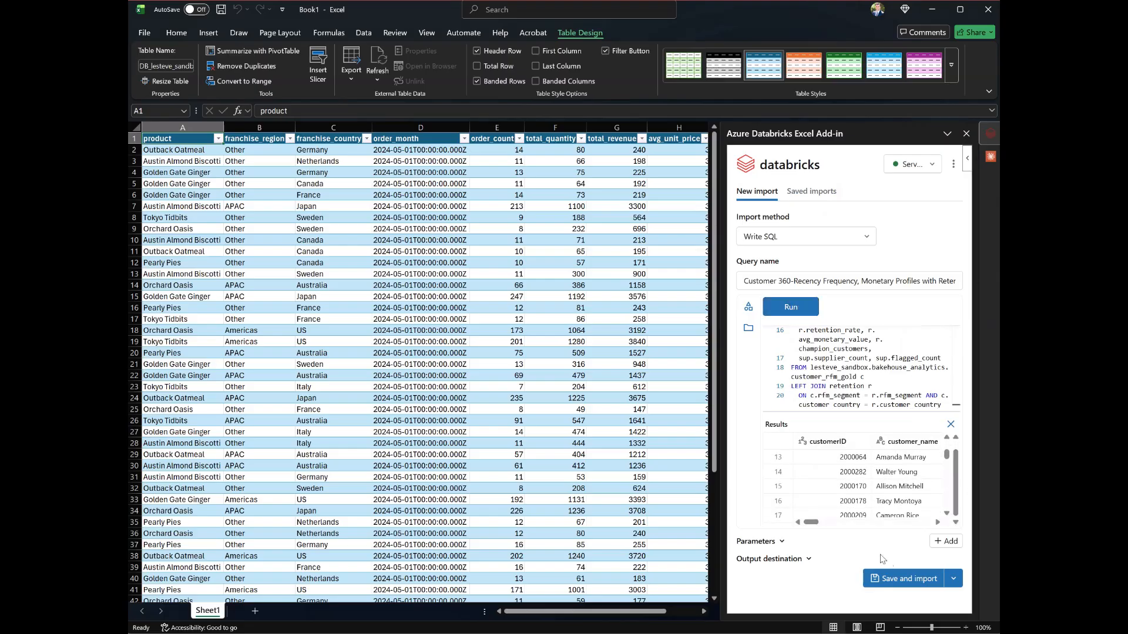
{"action": "left_click", "coordinate": [807, 559]}
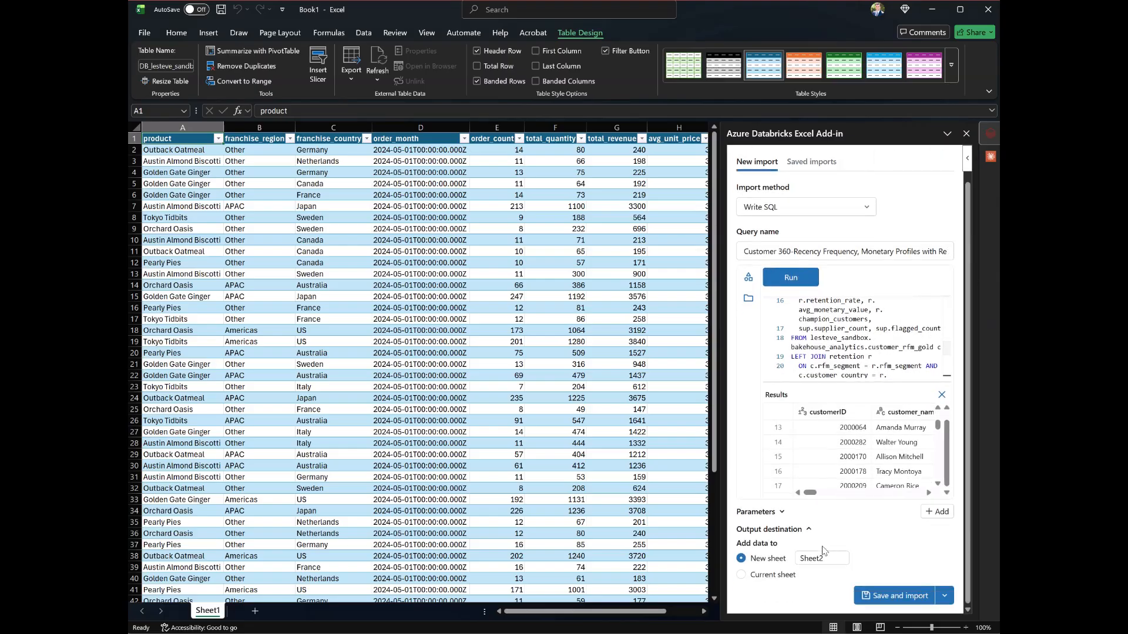
{"action": "left_click", "coordinate": [897, 597]}
{"action": "mouse_move", "coordinate": [557, 612]}
{"action": "left_mouse_down"}
{"action": "mouse_move", "coordinate": [695, 607]}
{"action": "mouse_move", "coordinate": [557, 610]}
{"action": "left_mouse_up"}
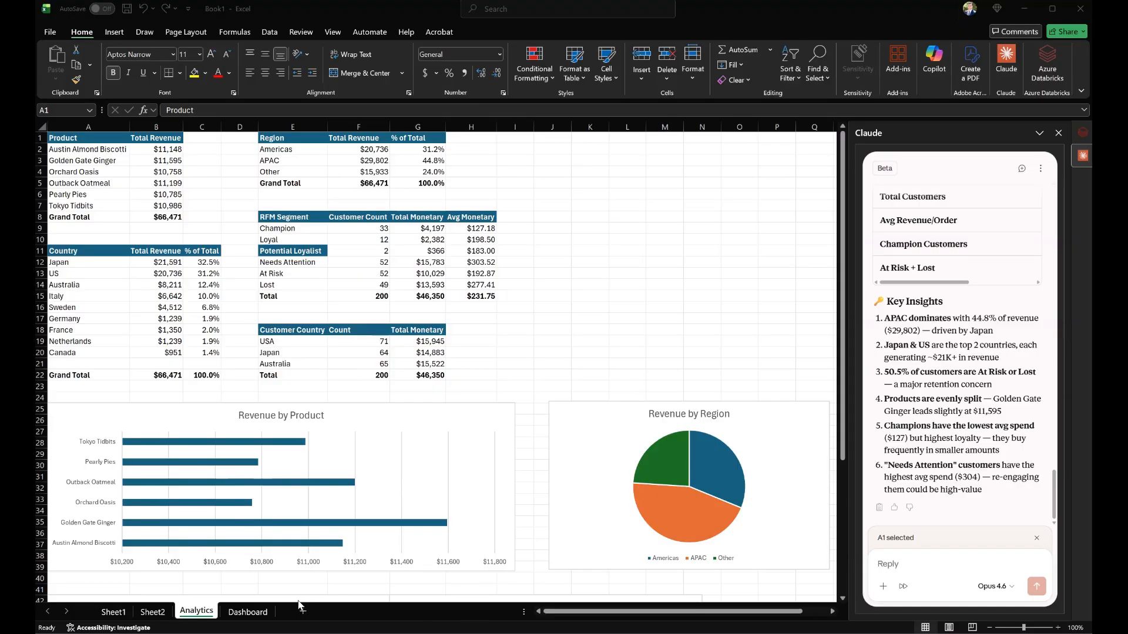
- Open the Dashboard worksheet to view the sales and customer analytics dashboard
{"action": "left_click", "coordinate": [253, 614]}
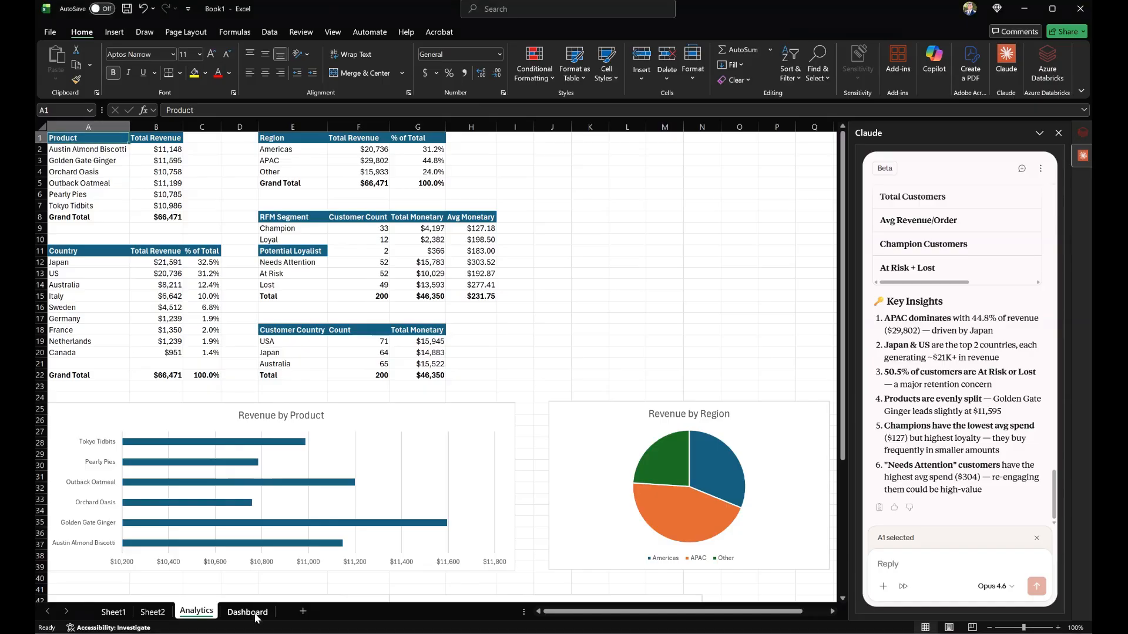
{"action": "left_click", "coordinate": [252, 613]}
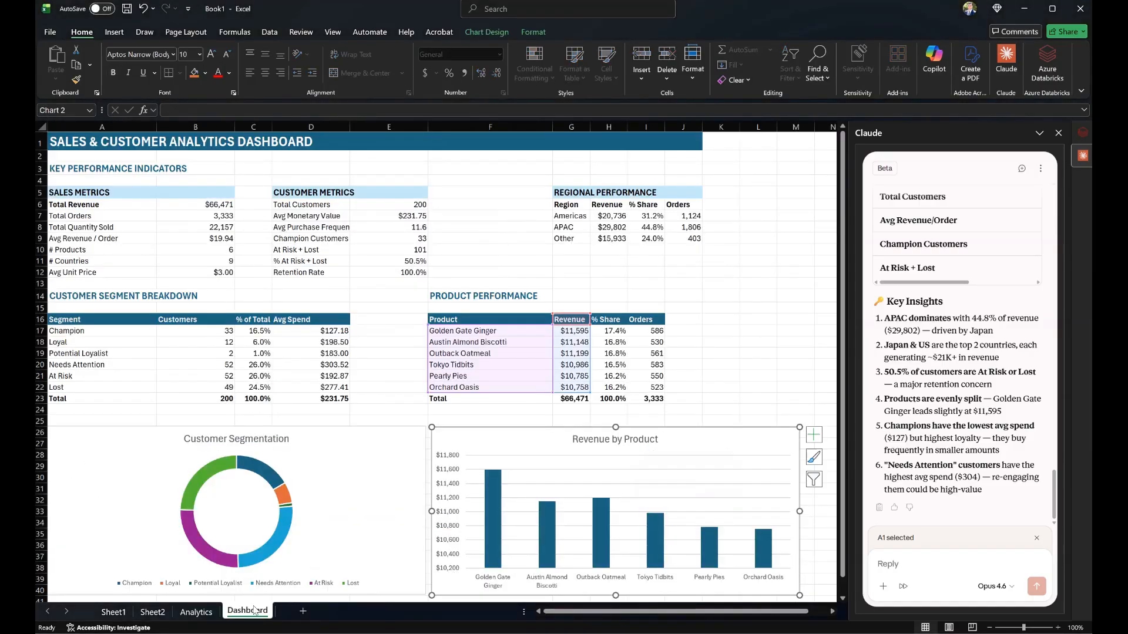